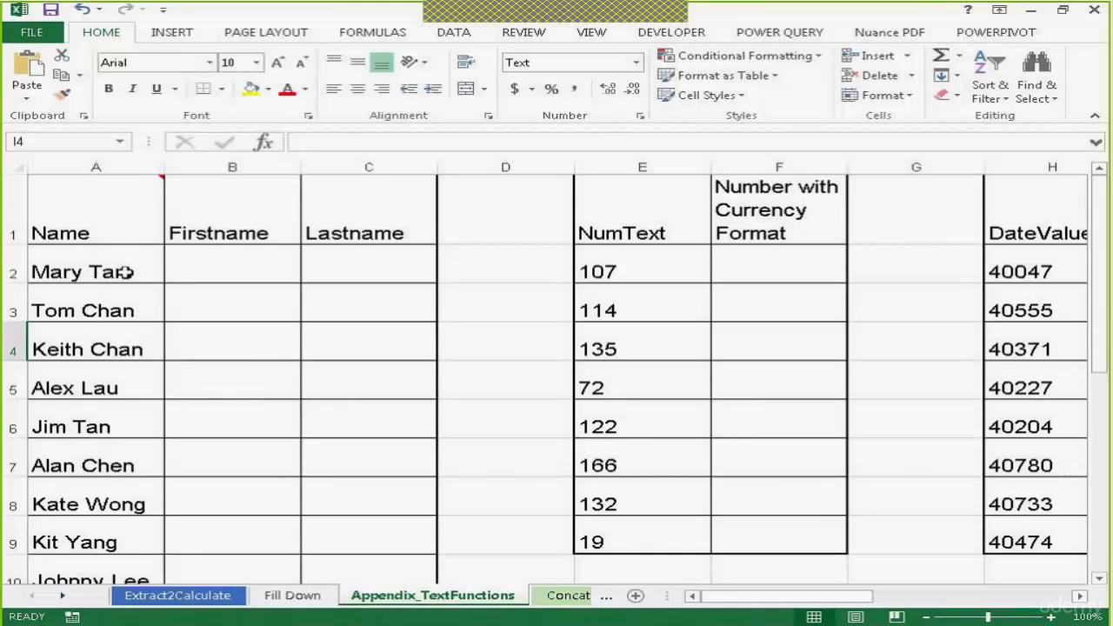
Enter the formula =LEFT(A2,4) in B2 to extract the first four characters of the name
{"action": "left_click", "coordinate": [218, 264]}
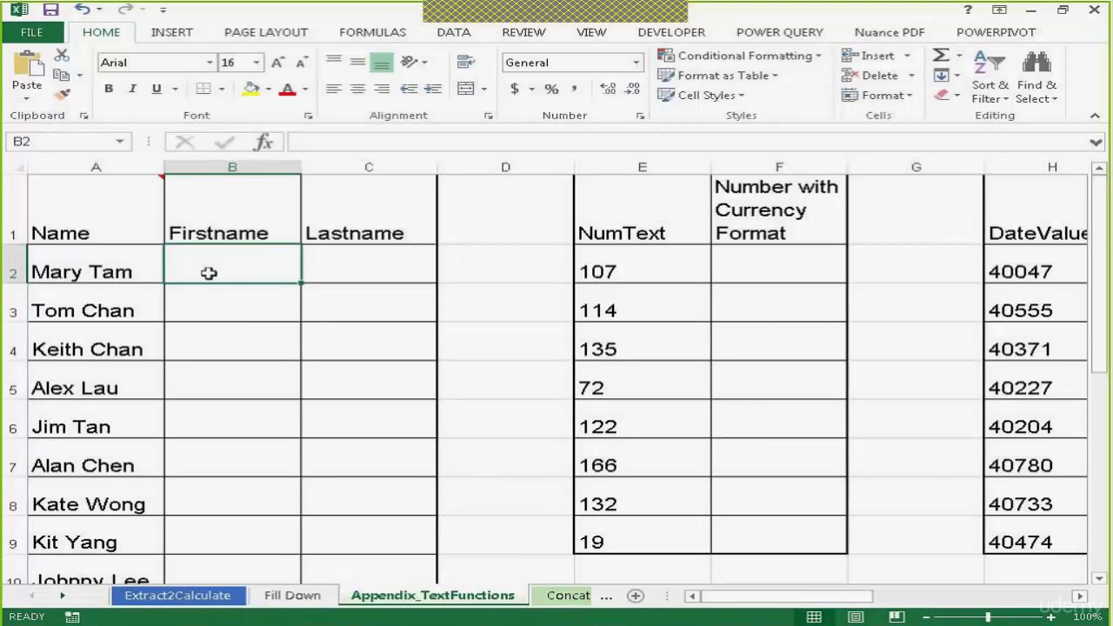
{"action": "left_click", "coordinate": [239, 318]}
{"action": "left_click", "coordinate": [221, 276]}
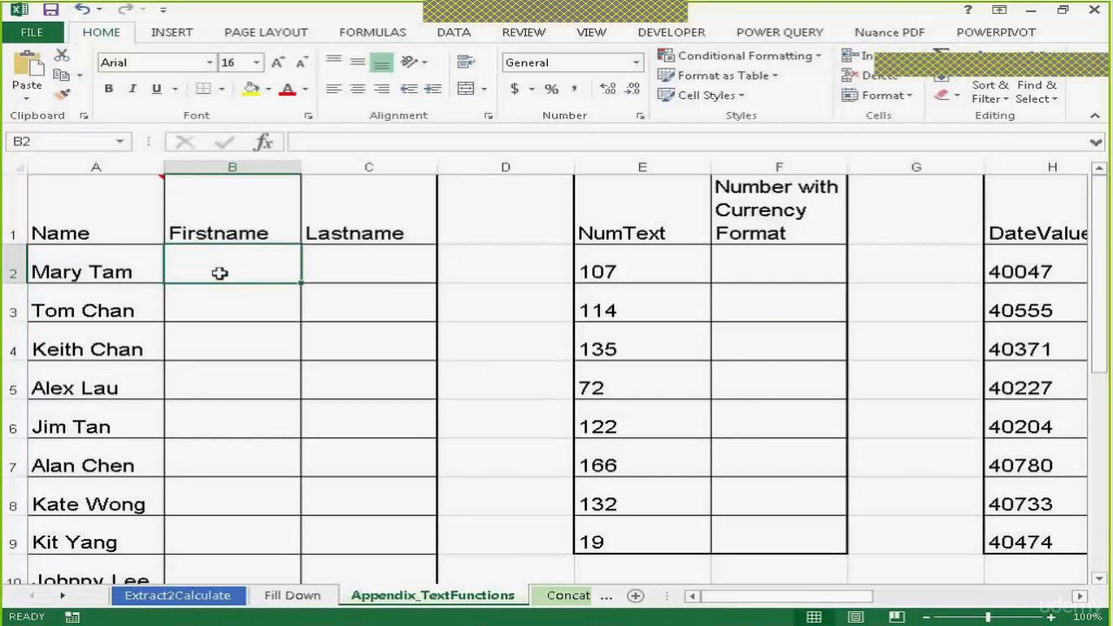
{"action": "type", "text": "="}
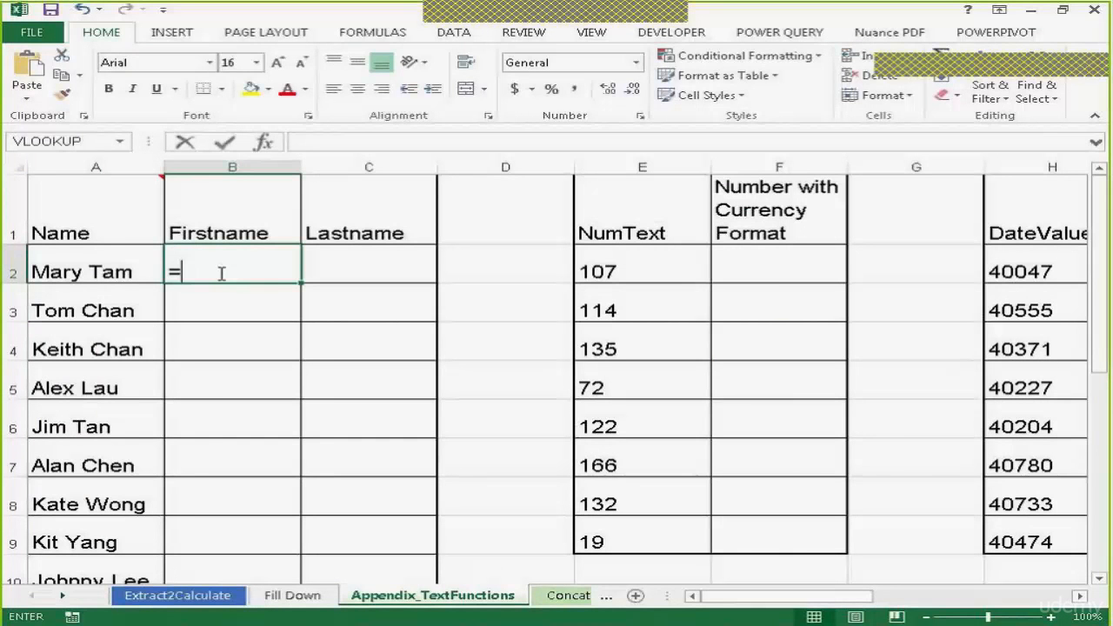
{"action": "type", "text": "left("}
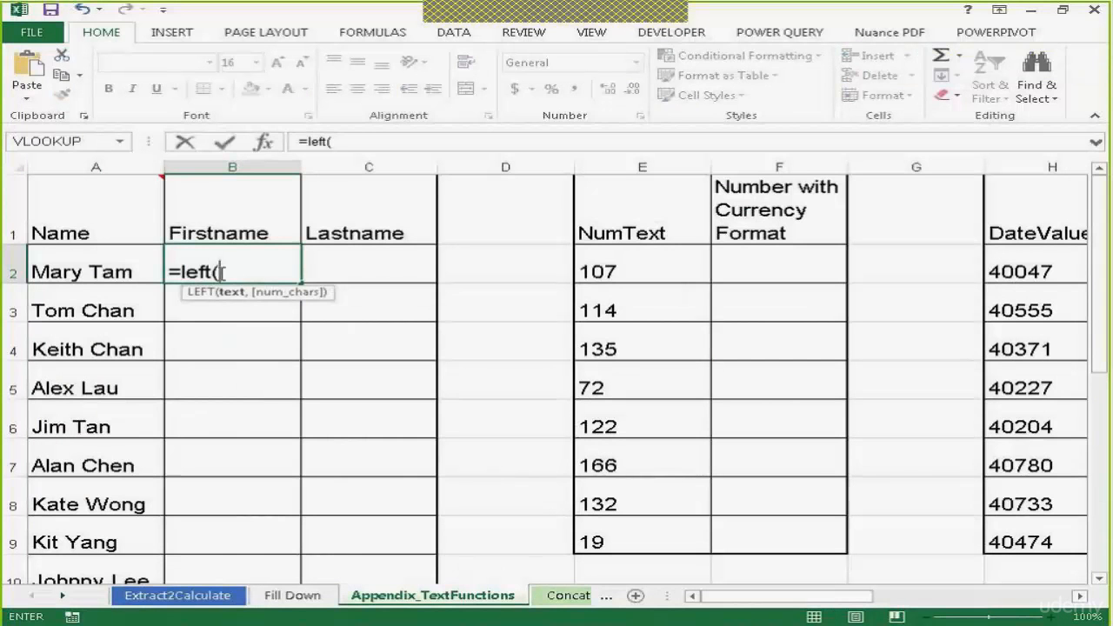
{"action": "left_click", "coordinate": [116, 270]}
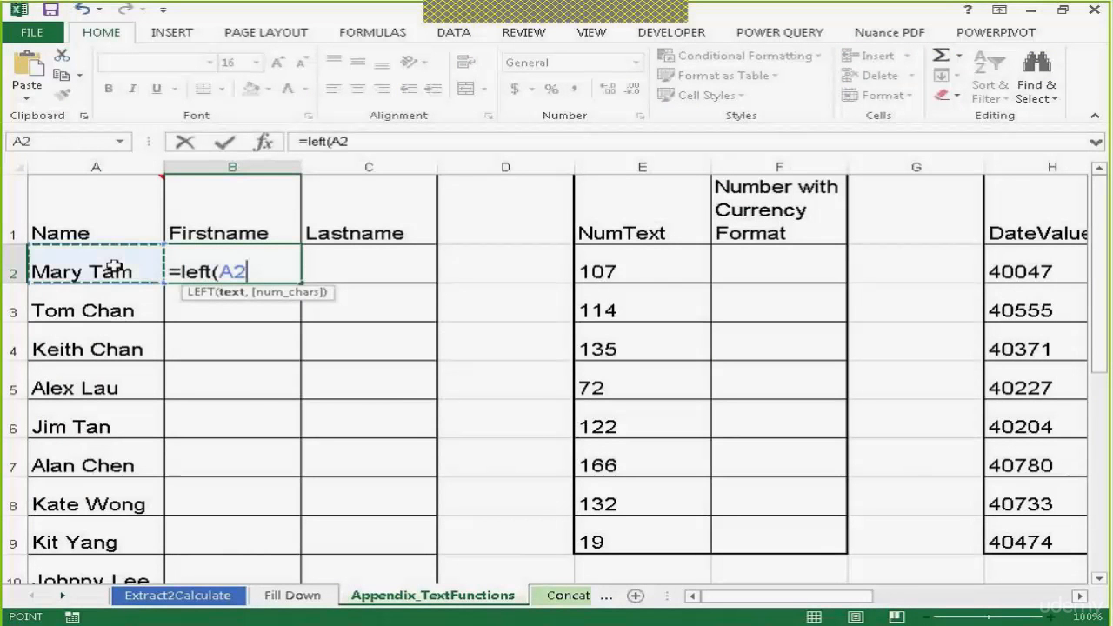
{"action": "type", "text": ","}
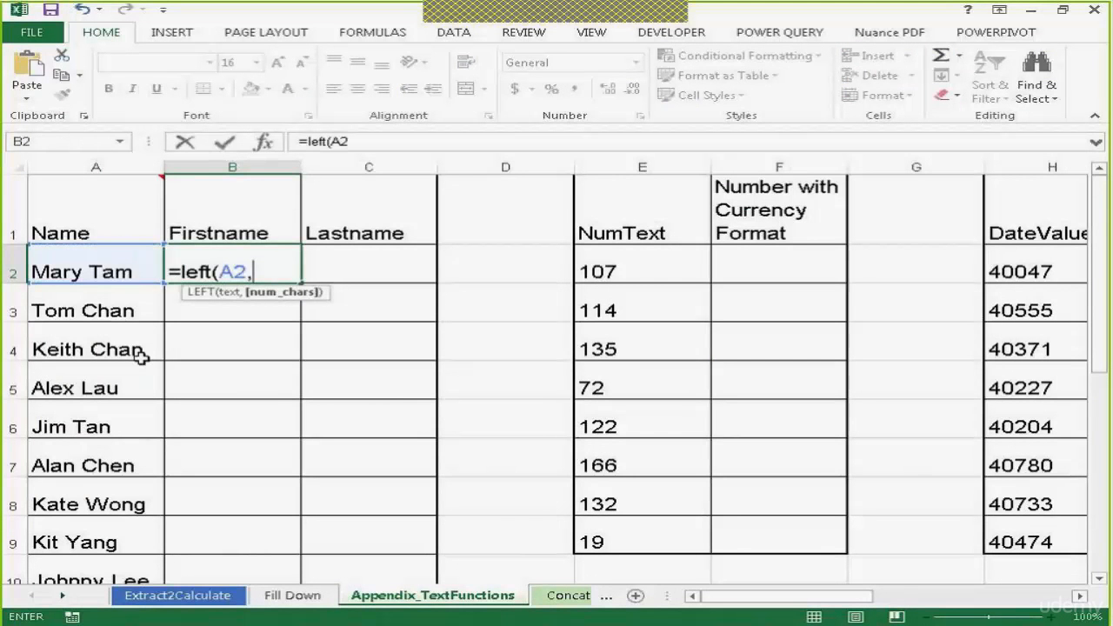
{"action": "type", "text": "4)"}
{"action": "key", "text": "Return"}
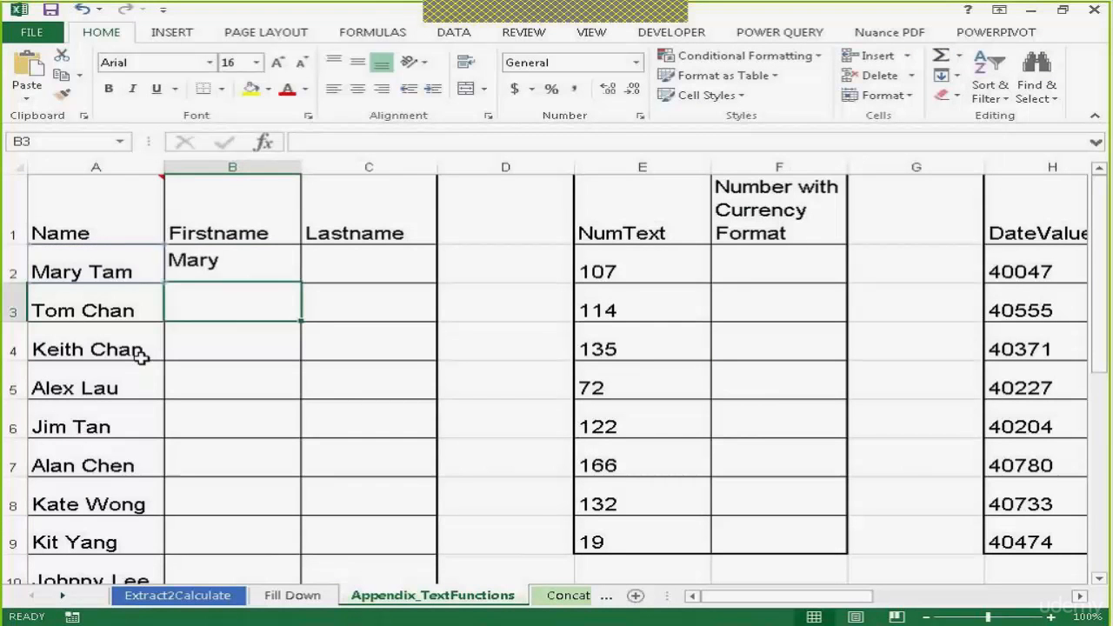
Fill the LEFT formula down to row 4, then clear the copied cells B3:B4 again
{"action": "left_click", "coordinate": [244, 258]}
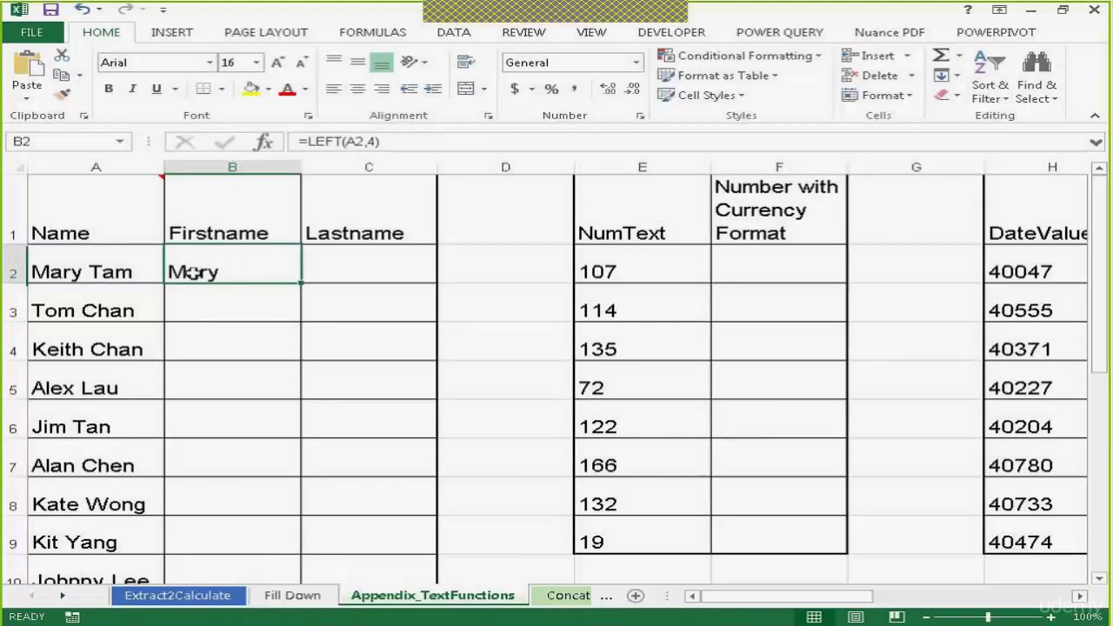
{"action": "left_click_drag", "start_coordinate": [303, 283], "coordinate": [296, 361]}
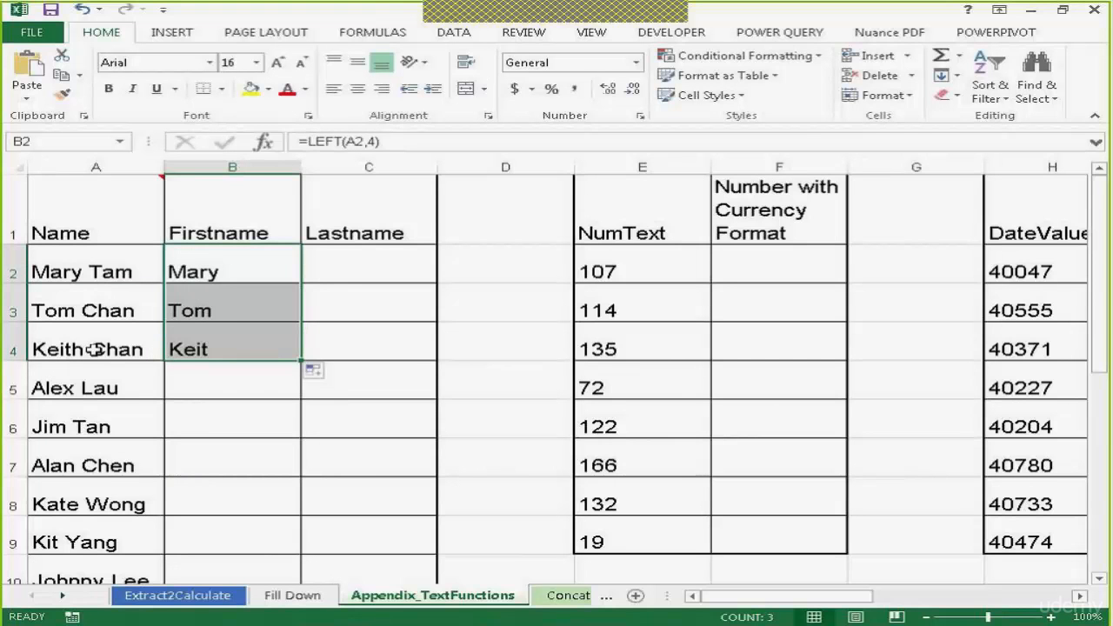
{"action": "left_click_drag", "start_coordinate": [216, 304], "coordinate": [217, 346]}
{"action": "key", "text": "Delete"}
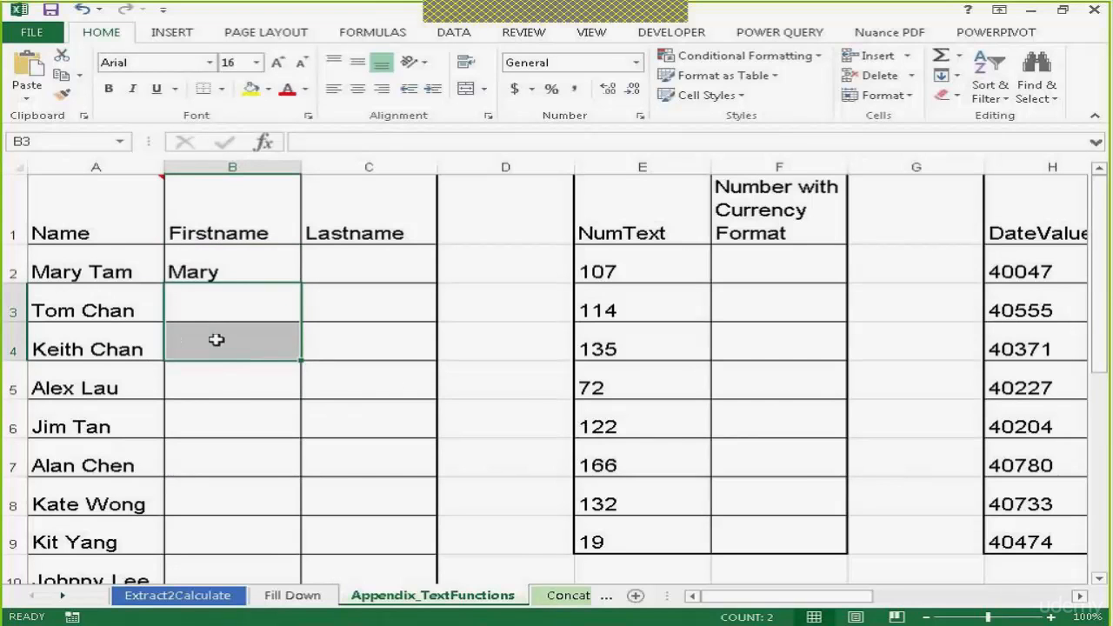
Edit B2's formula to =LEFT(A2,FIND(" ",A2)-1) and accept the suggested correction of the extra parenthesis
{"action": "double_click", "coordinate": [236, 265]}
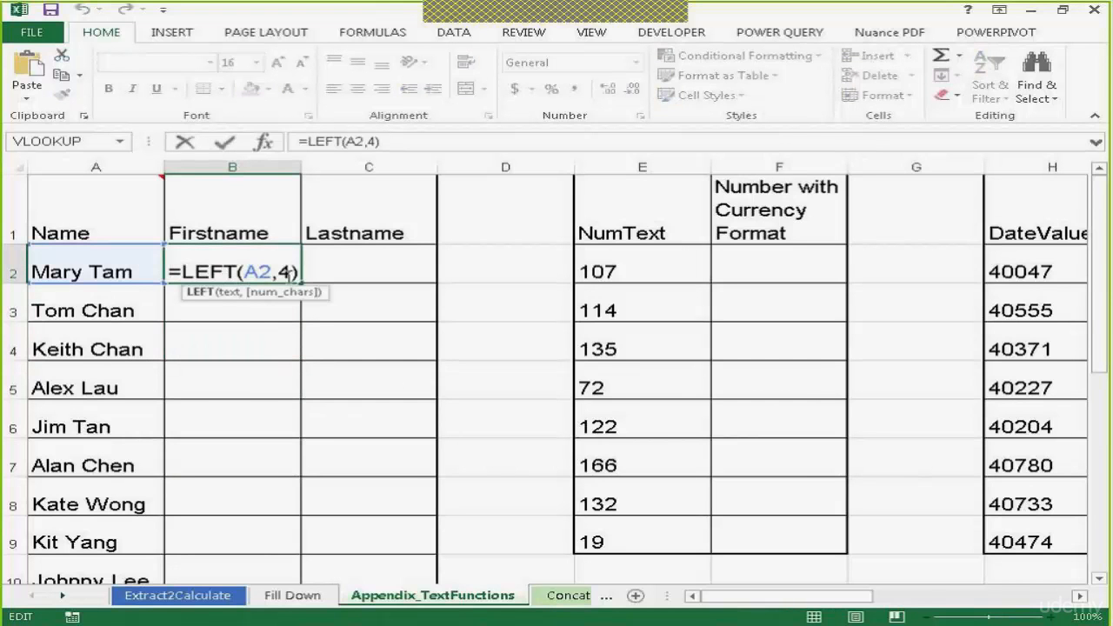
{"action": "double_click", "coordinate": [285, 272]}
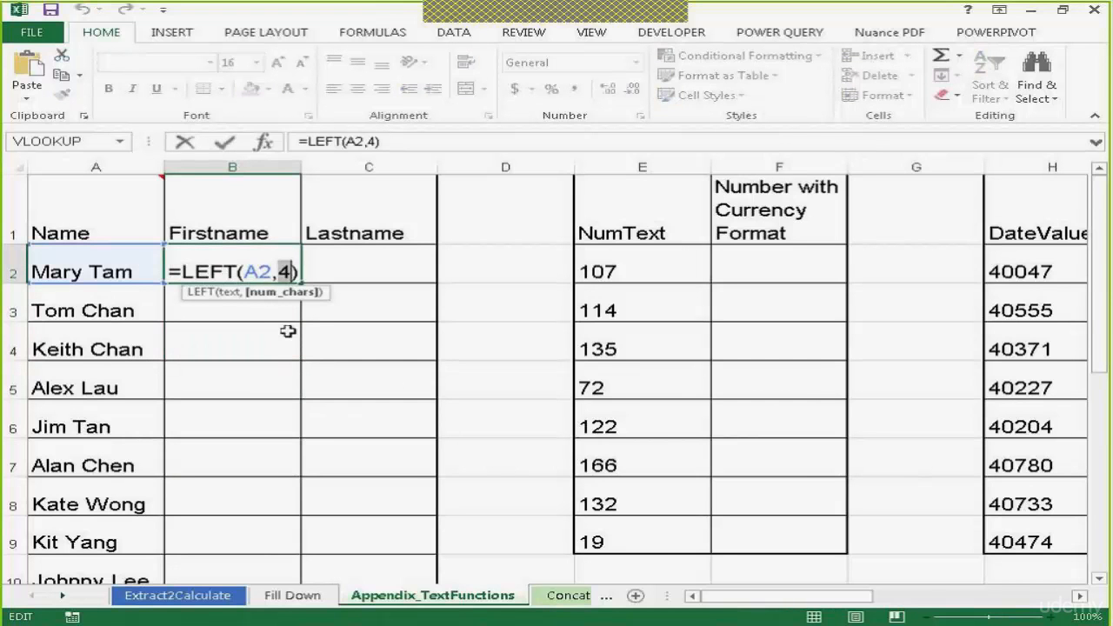
{"action": "type", "text": "find("}
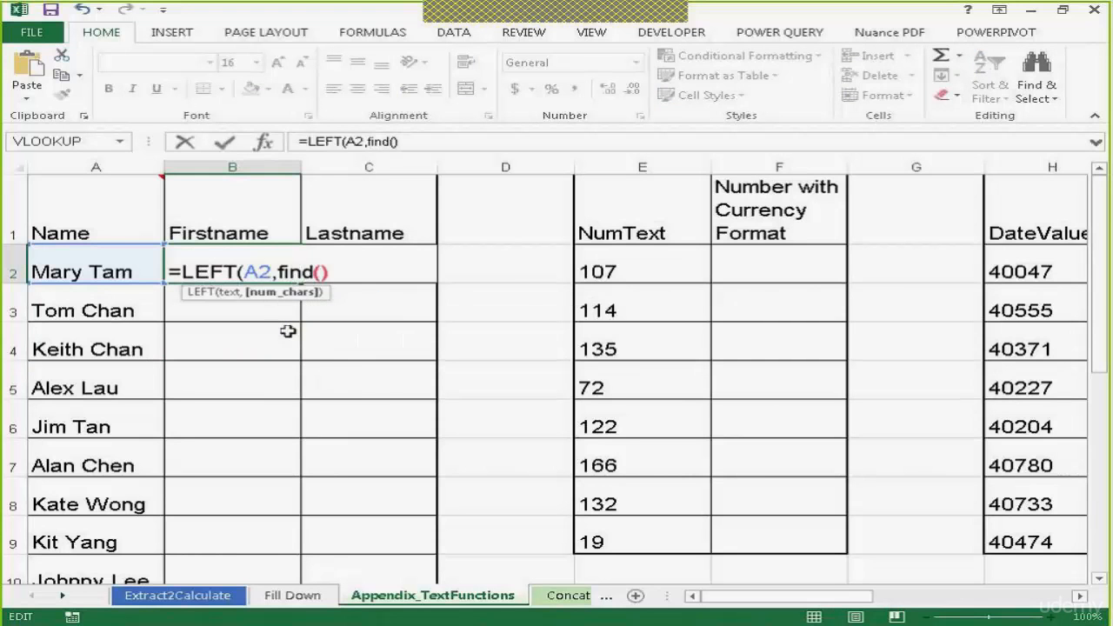
{"action": "type", "text": ")"}
{"action": "key", "text": "Left"}
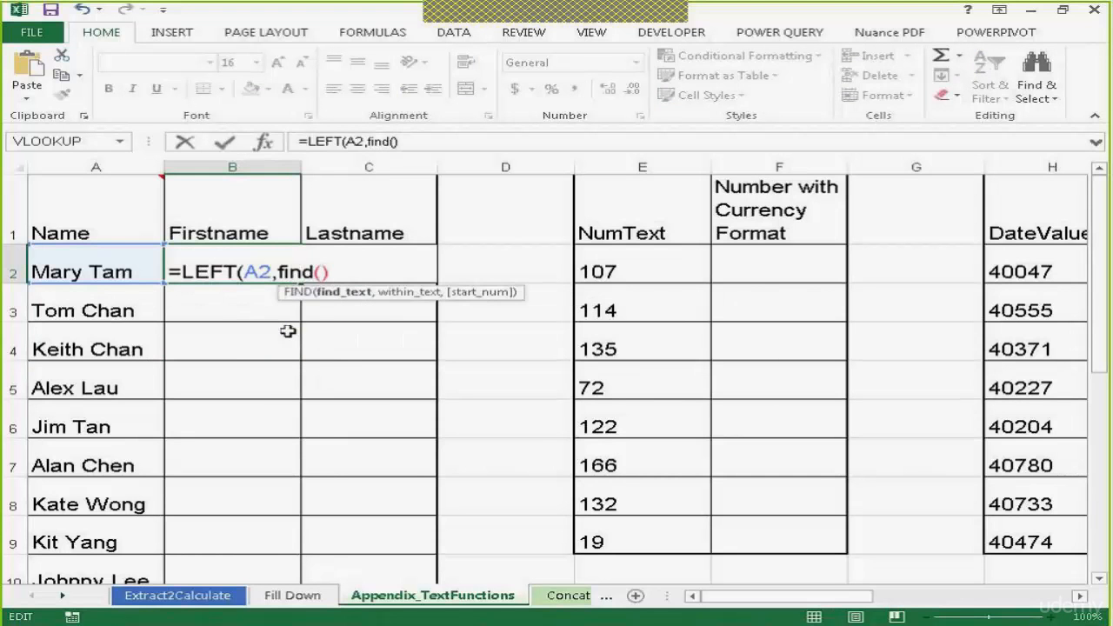
{"action": "type", "text": "\" \","}
{"action": "left_click", "coordinate": [116, 269]}
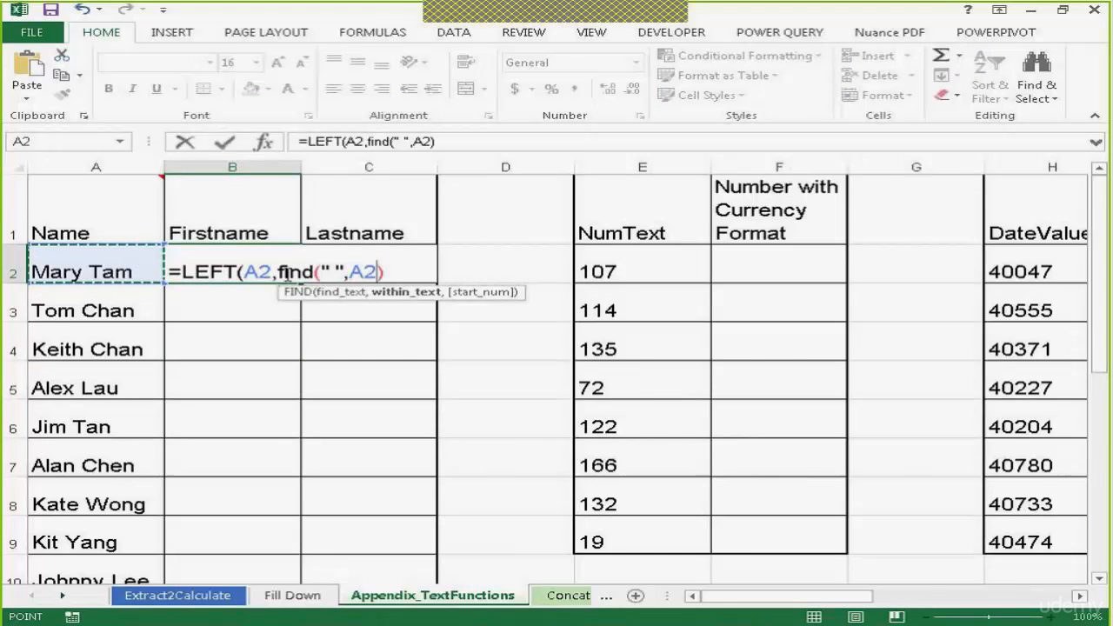
{"action": "type", "text": ")-1"}
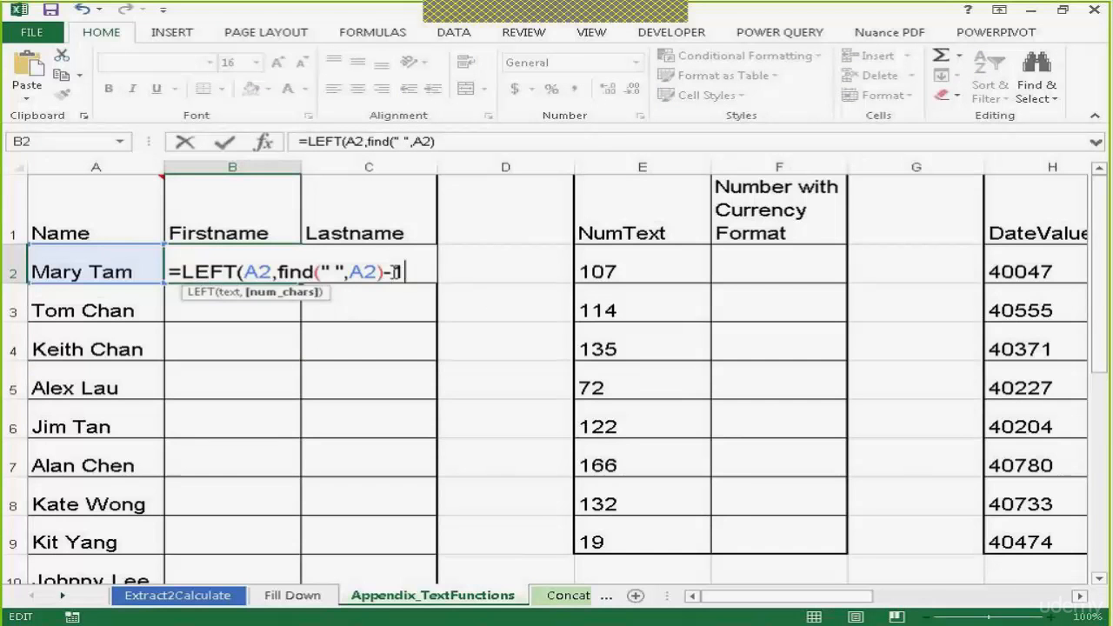
{"action": "type", "text": ")"}
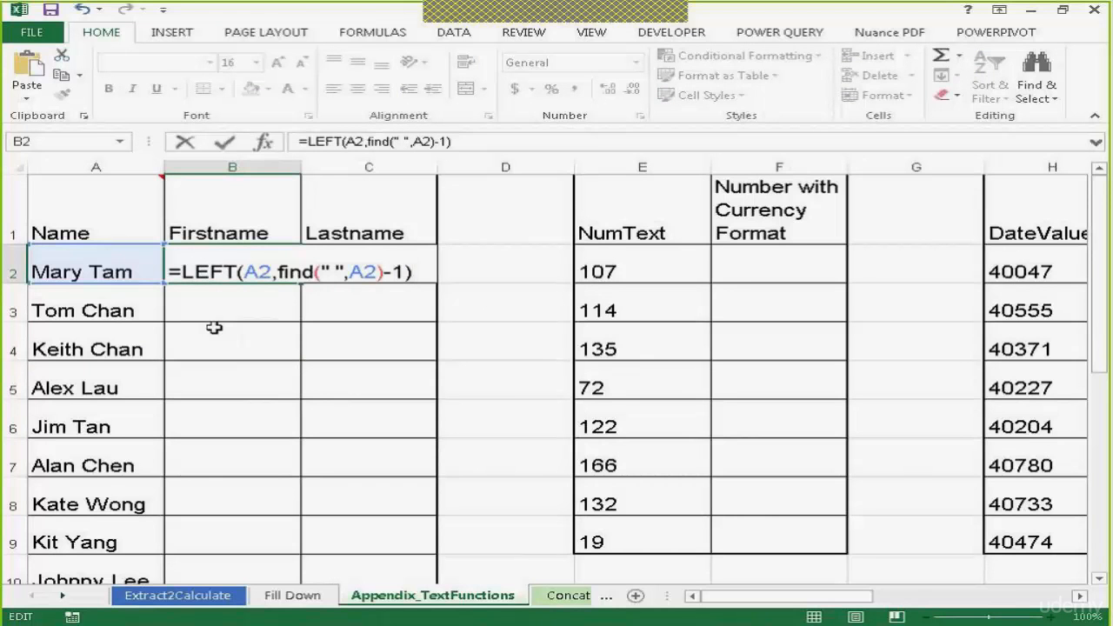
{"action": "type", "text": ")"}
{"action": "key", "text": "Return"}
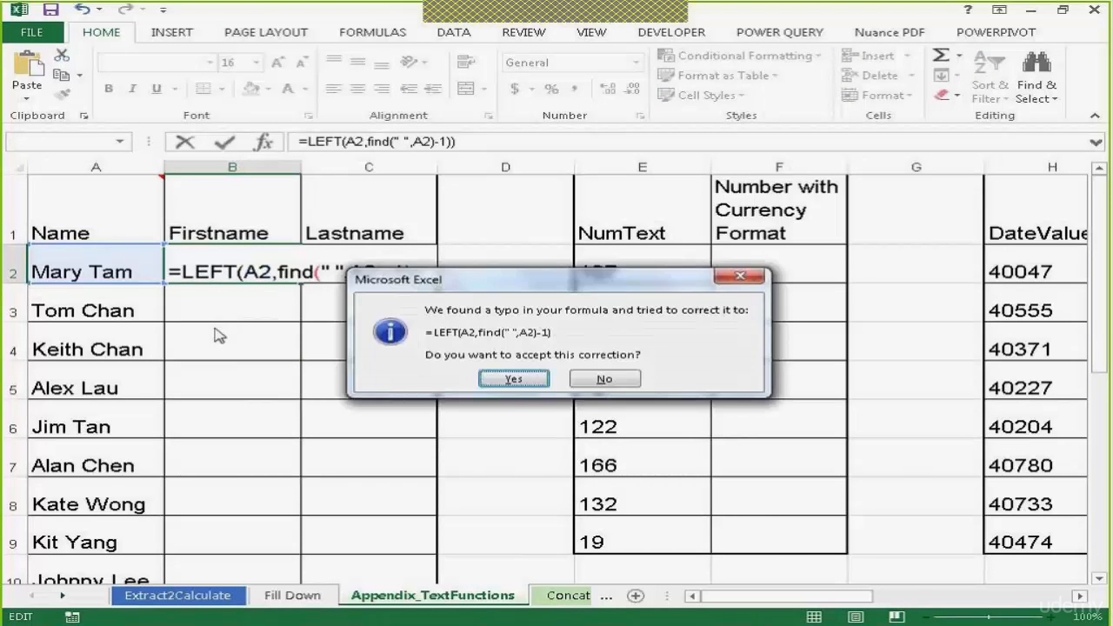
{"action": "left_click", "coordinate": [515, 379]}
Fill the first-name formula in B2 down the whole Firstname column
{"action": "left_click", "coordinate": [260, 266]}
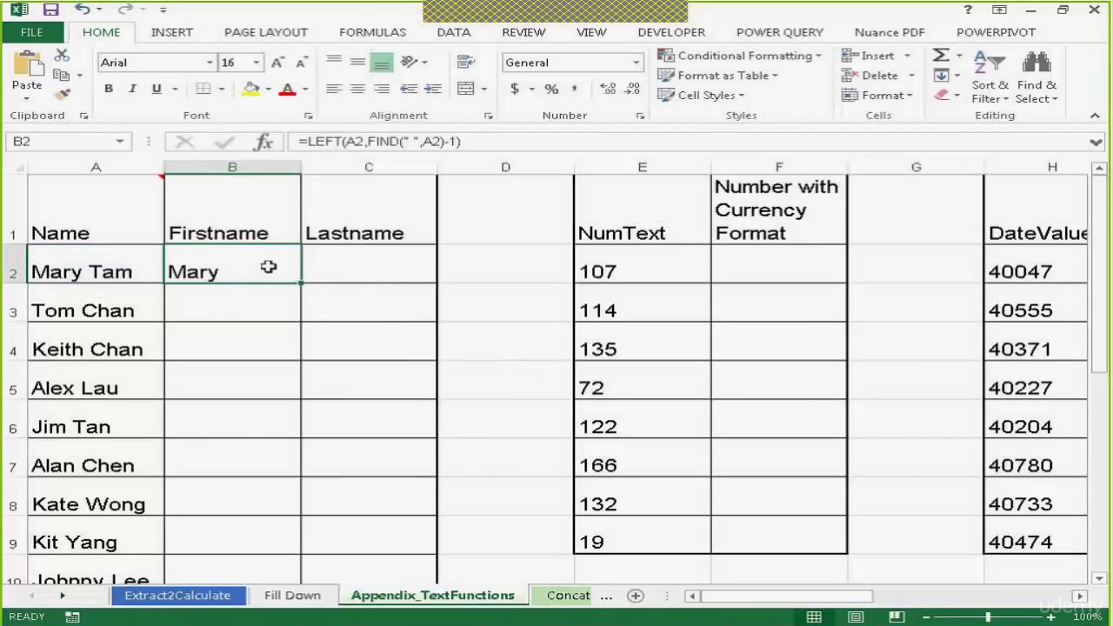
{"action": "double_click", "coordinate": [300, 284]}
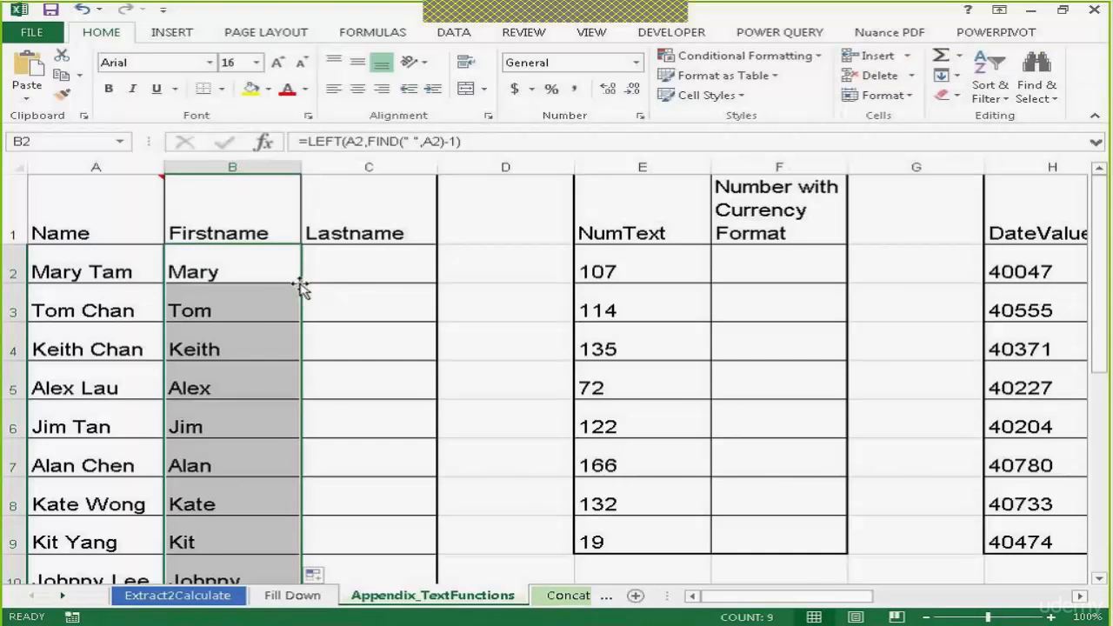
Enter the formula =MID(A2,FIND(" ",A2)+1,LEN(A2)-FIND(" ",A2)) in C2 to extract the last name
{"action": "left_click", "coordinate": [336, 255]}
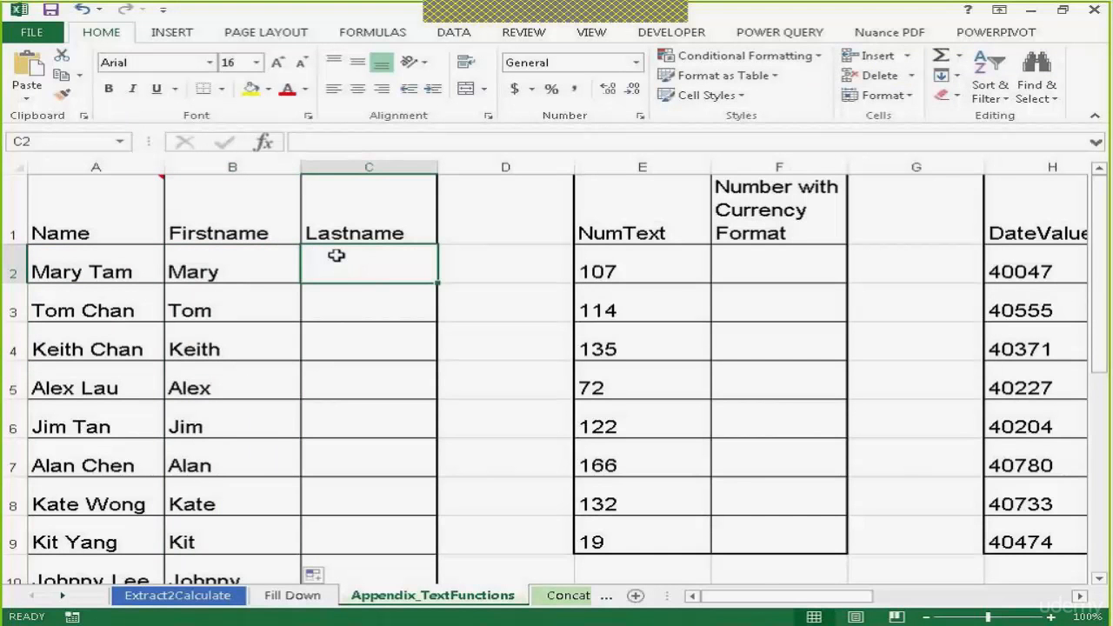
{"action": "type", "text": "="}
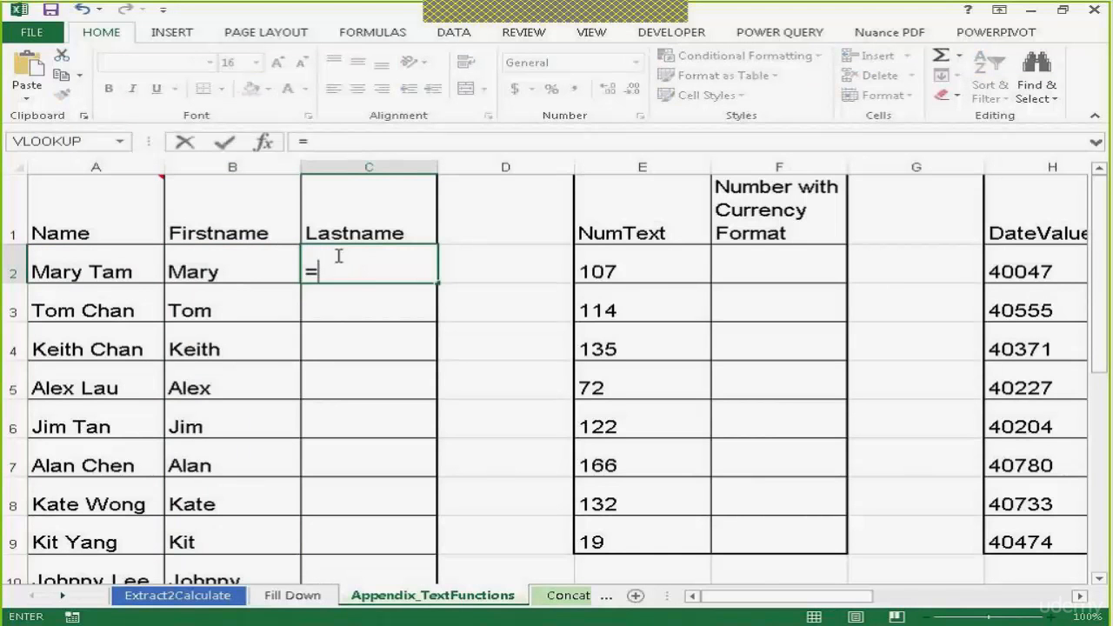
{"action": "type", "text": "mid("}
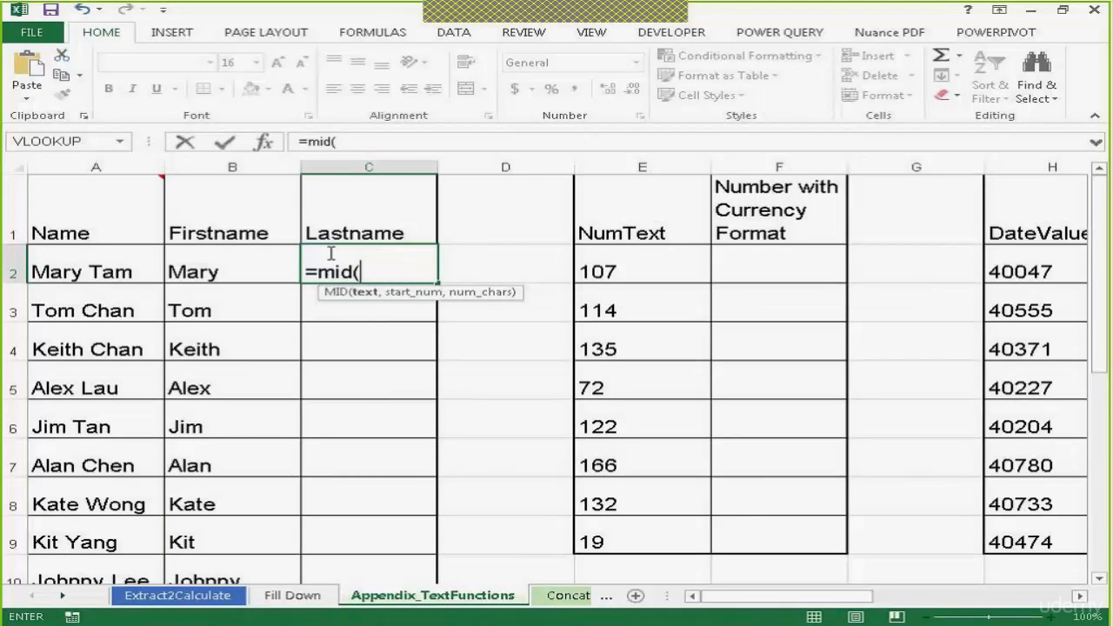
{"action": "left_click", "coordinate": [99, 266]}
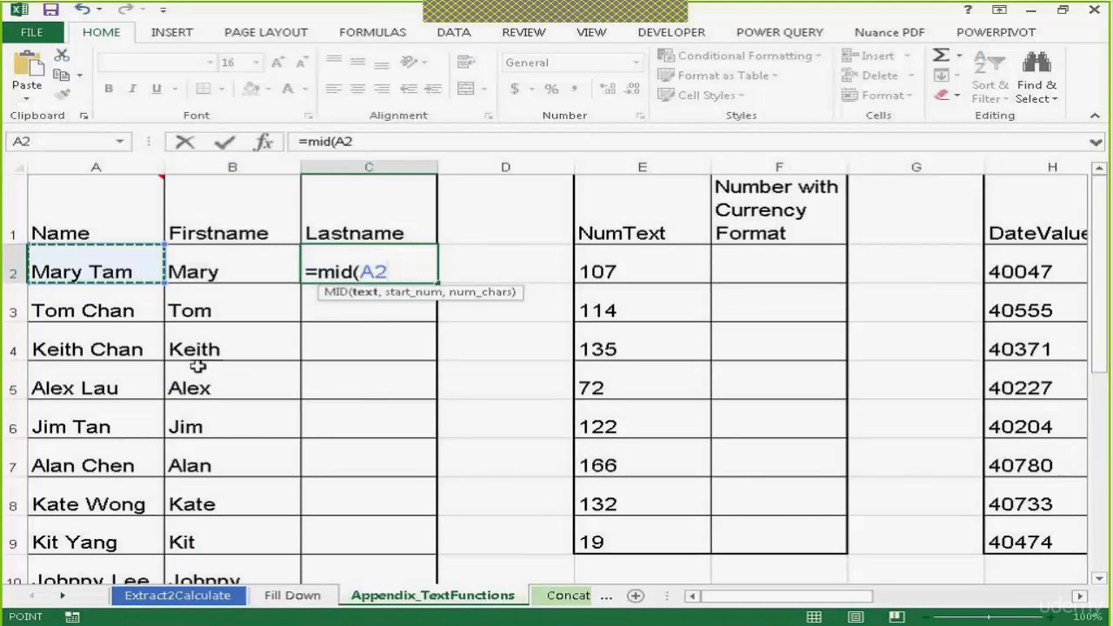
{"action": "type", "text": ","}
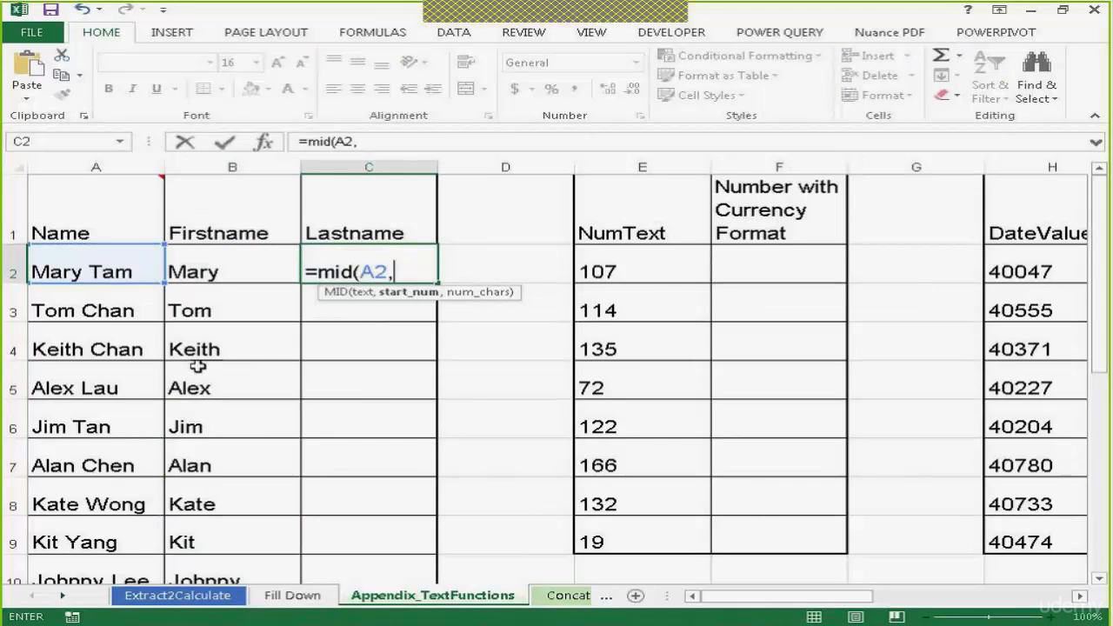
{"action": "type", "text": "find"}
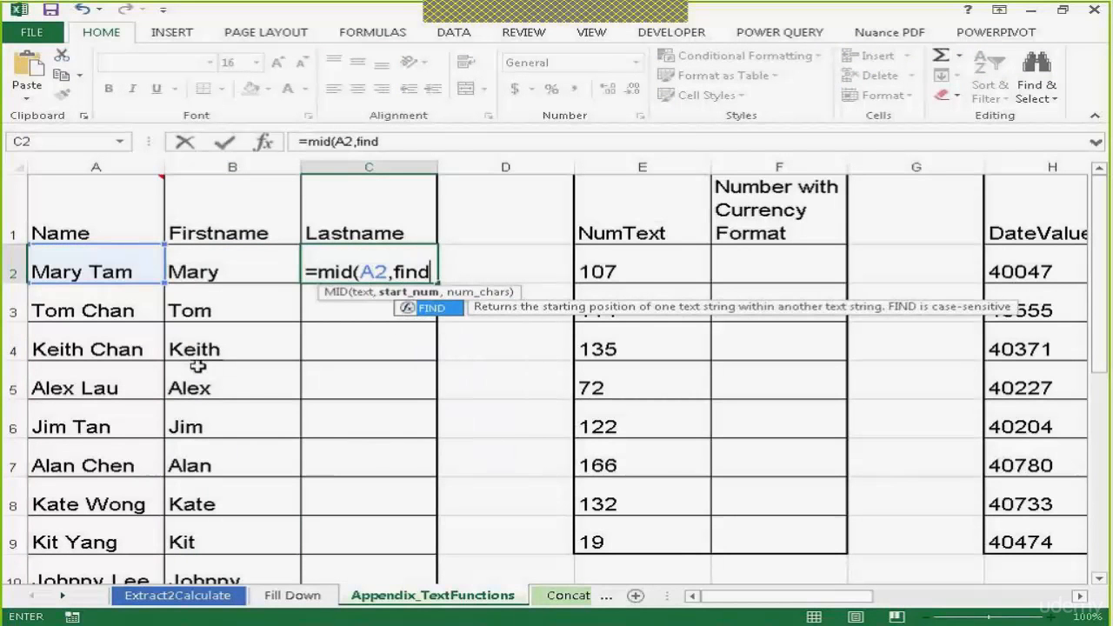
{"action": "type", "text": "(\" \""}
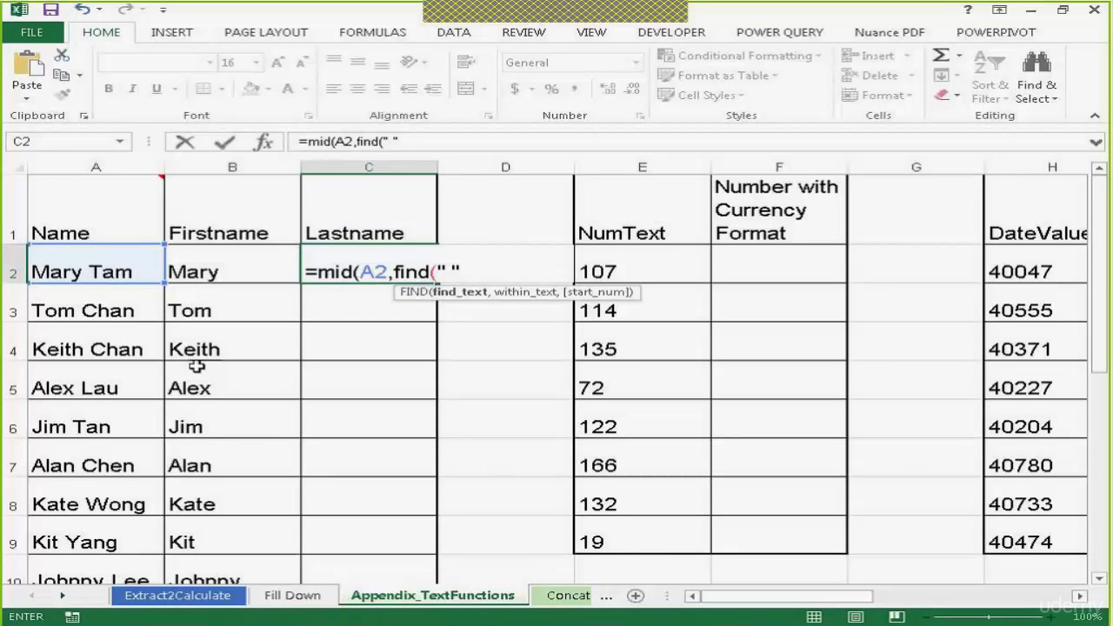
{"action": "type", "text": ","}
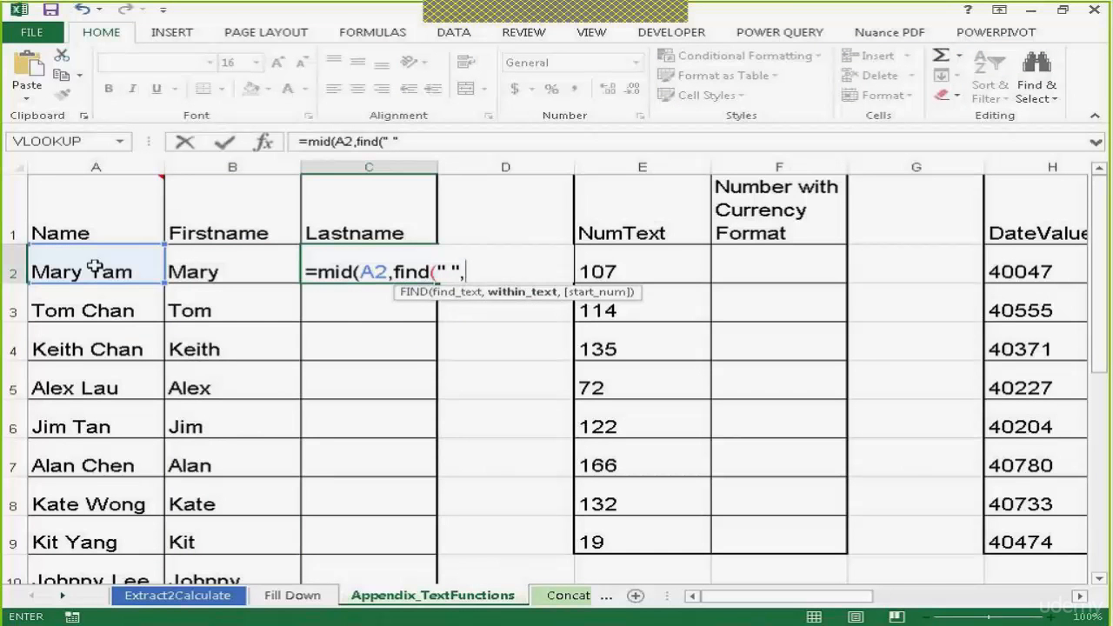
{"action": "left_click", "coordinate": [96, 269]}
{"action": "type", "text": ")"}
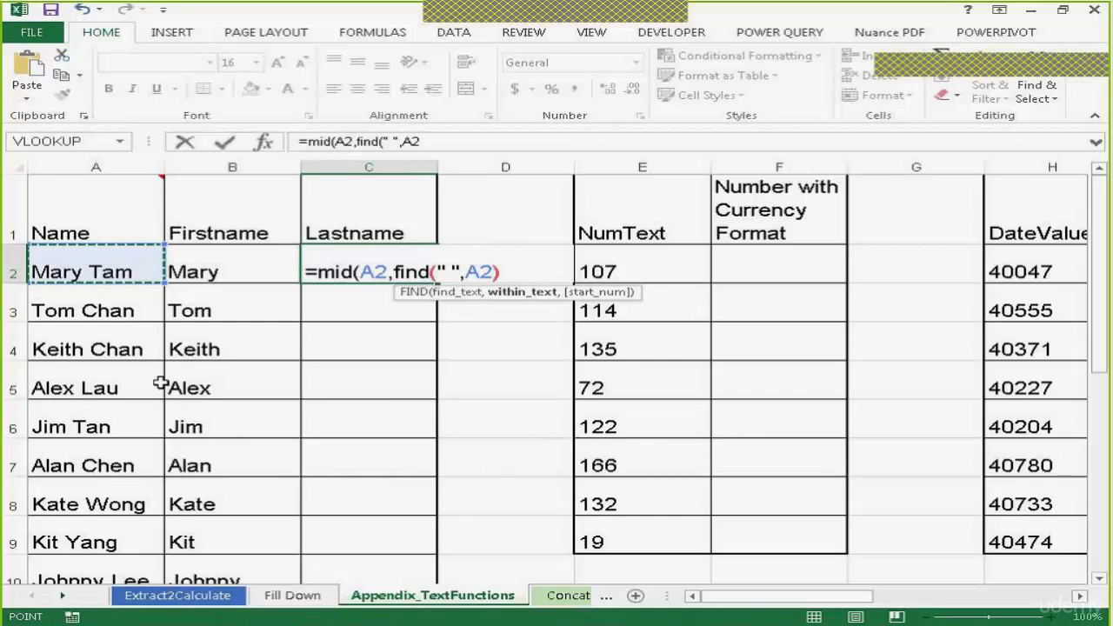
{"action": "type", "text": "+1"}
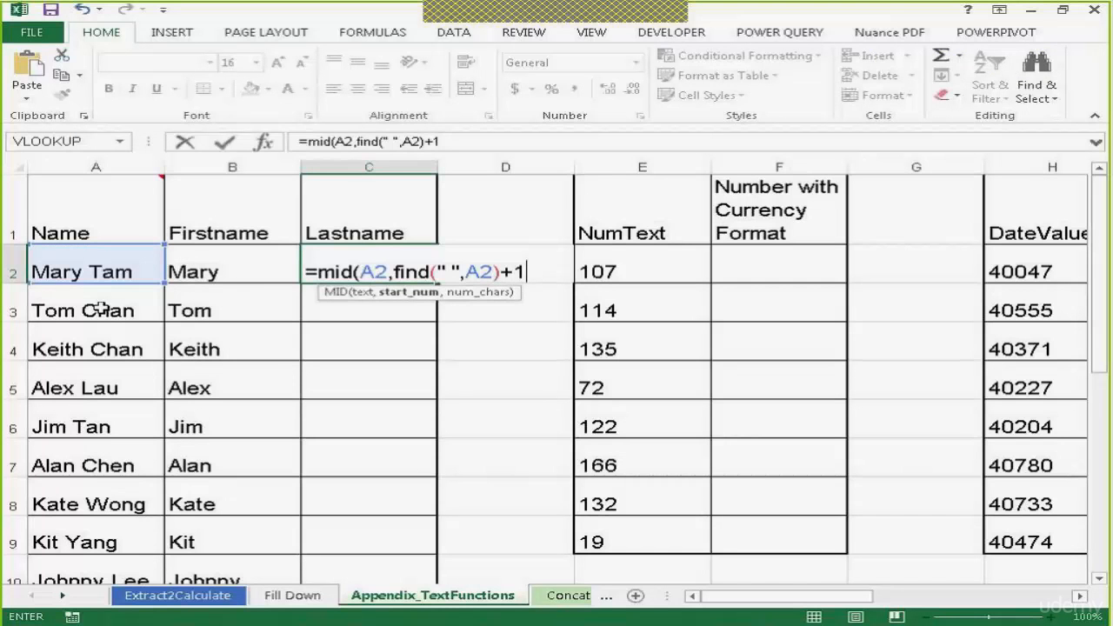
{"action": "type", "text": ","}
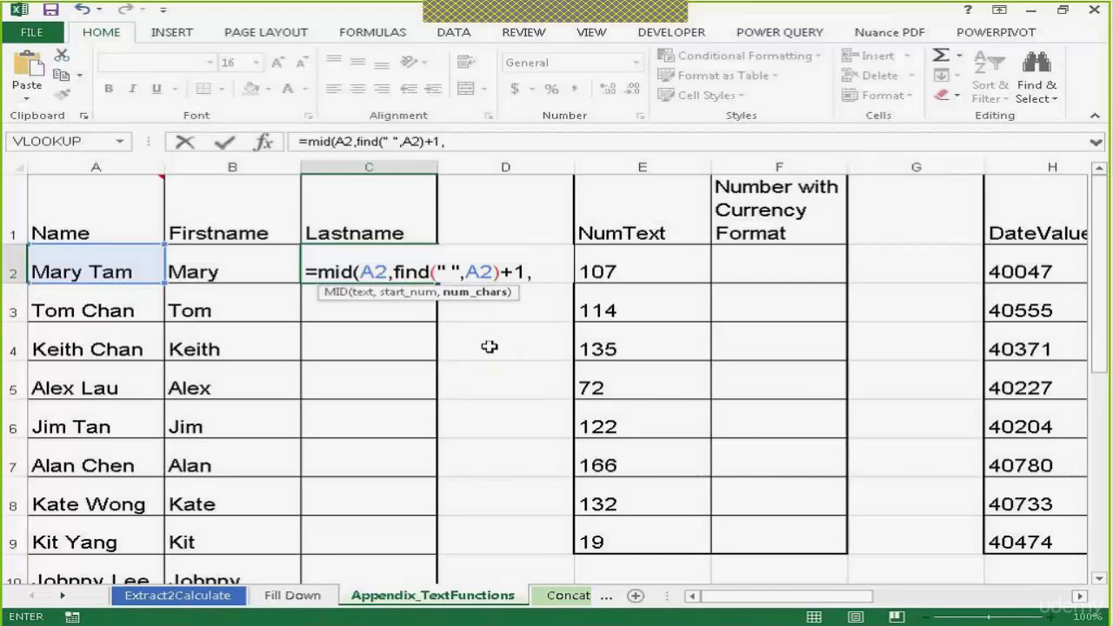
{"action": "type", "text": "len"}
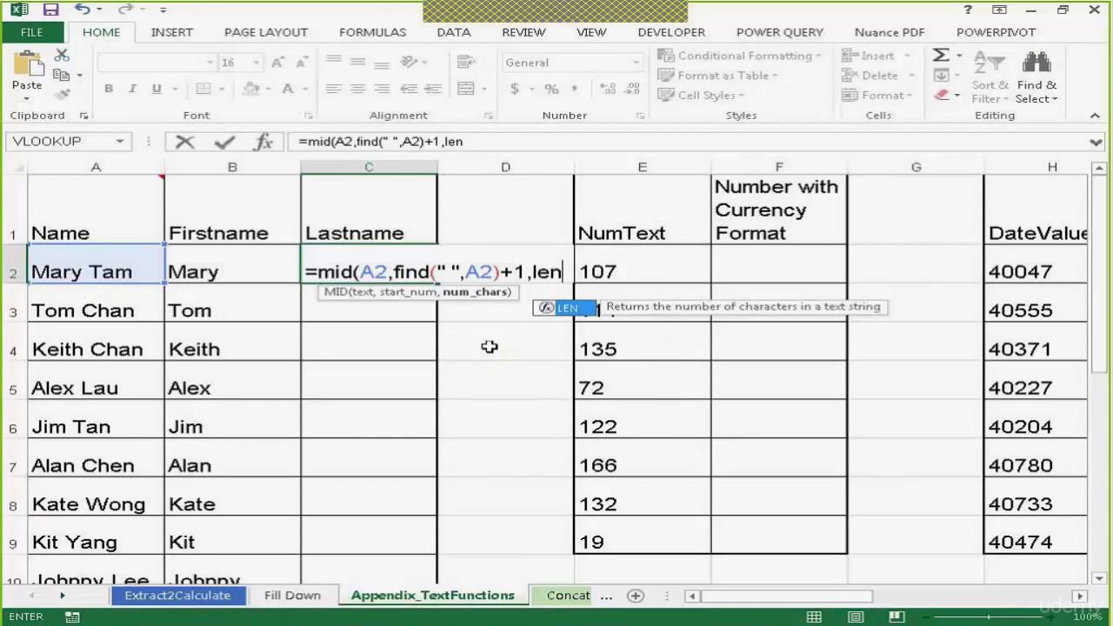
{"action": "type", "text": "("}
{"action": "left_click", "coordinate": [130, 274]}
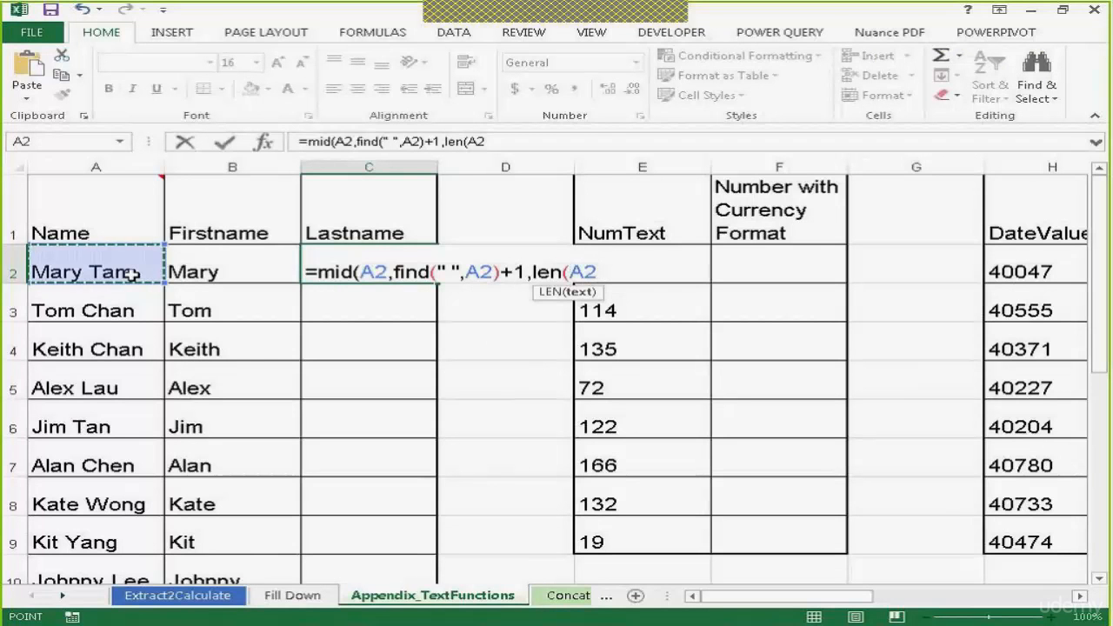
{"action": "type", "text": ")-"}
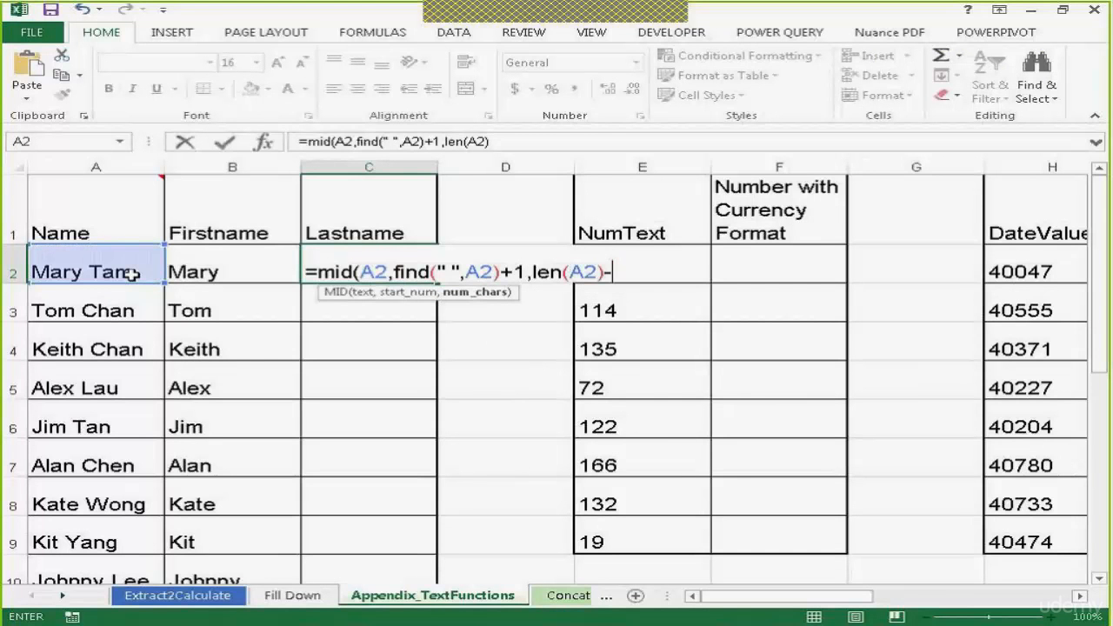
{"action": "type", "text": "fin"}
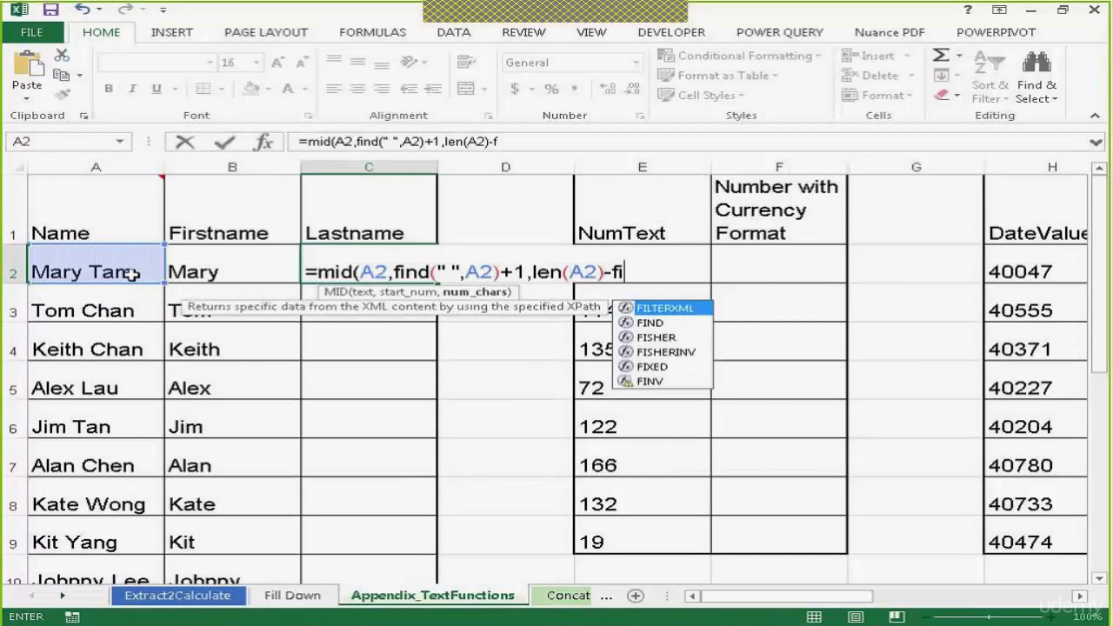
{"action": "type", "text": "d("}
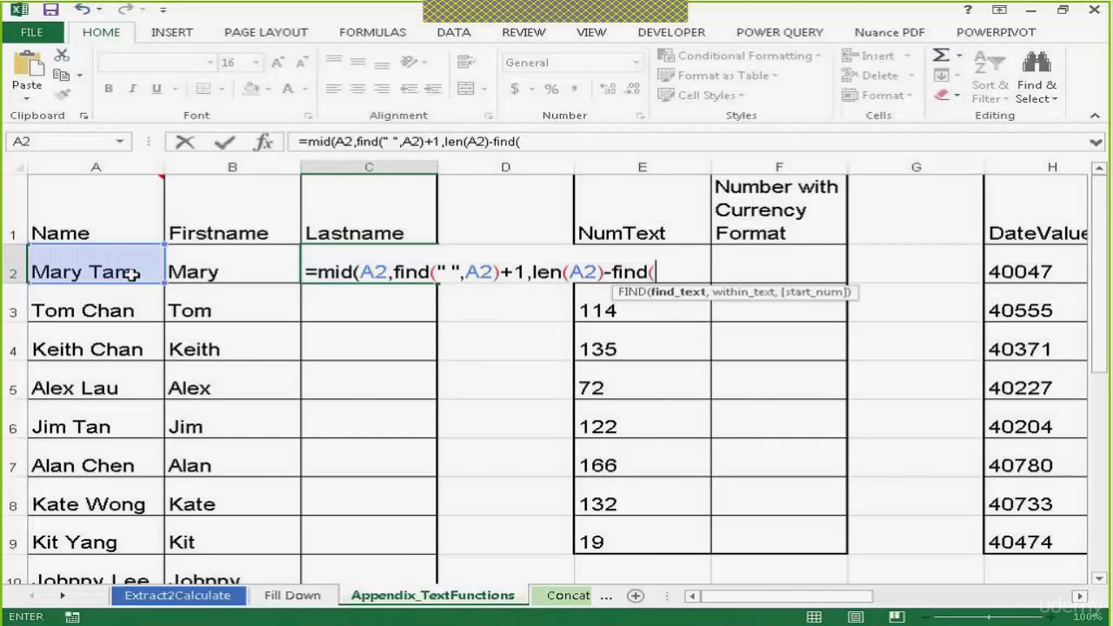
{"action": "type", "text": "\" \","}
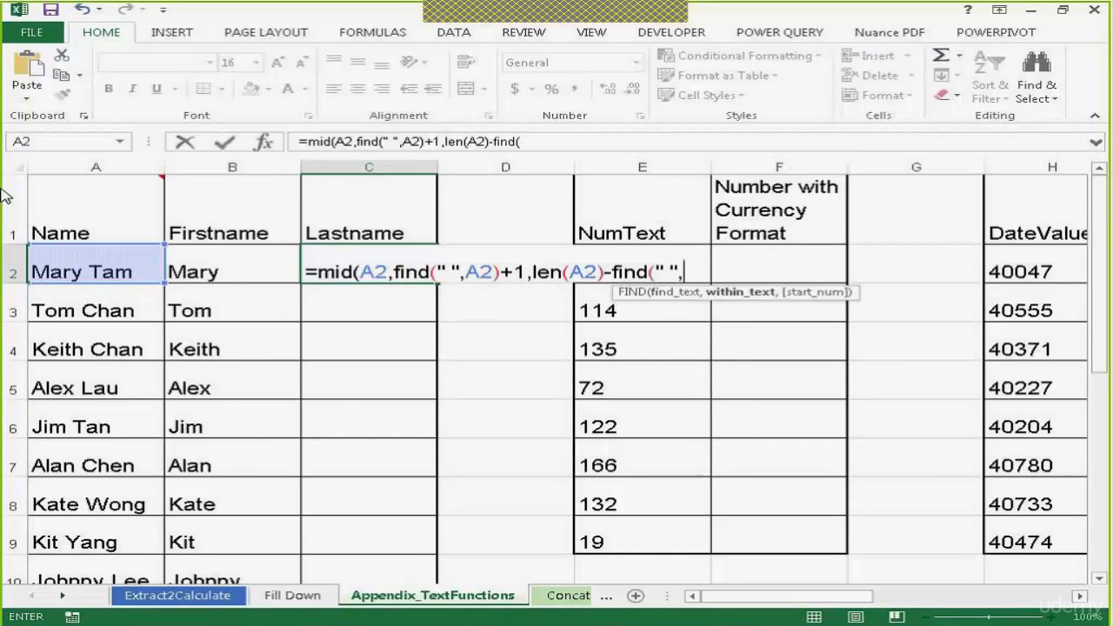
{"action": "left_click", "coordinate": [97, 266]}
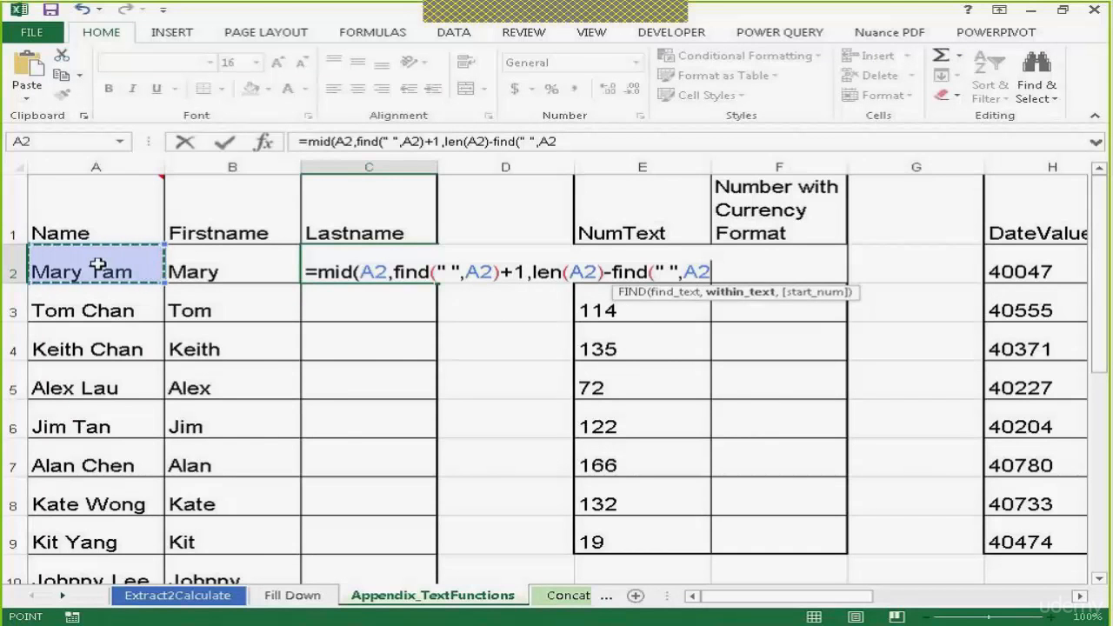
{"action": "type", "text": ")"}
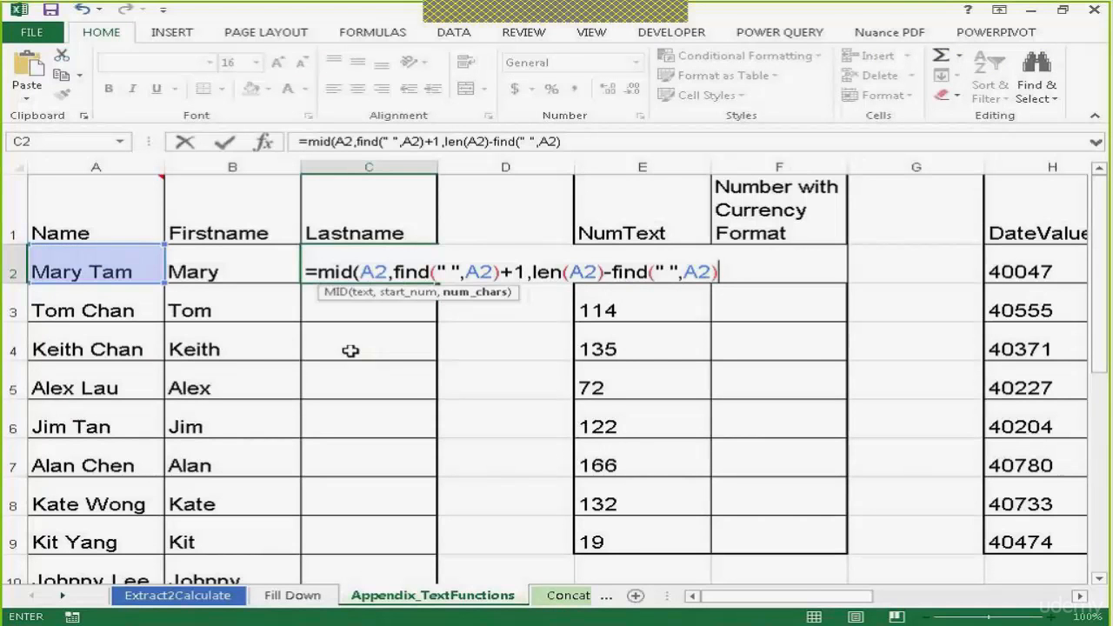
{"action": "type", "text": ")"}
{"action": "key", "text": "Return"}
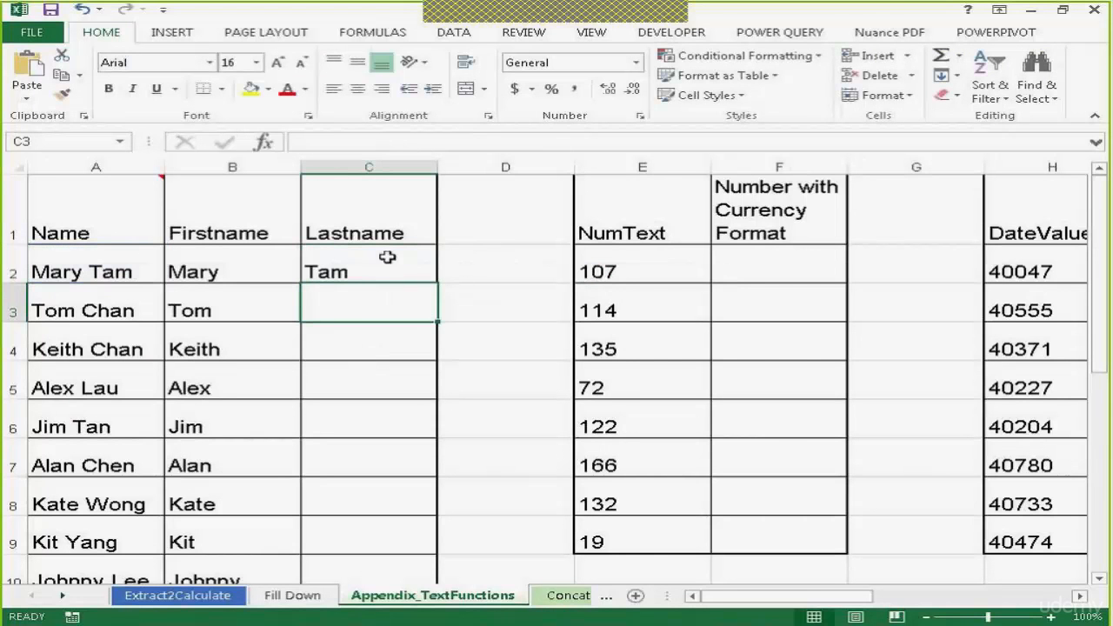
Fill the last-name formula in C2 down the whole Lastname column
{"action": "left_click", "coordinate": [386, 261]}
{"action": "left_click", "coordinate": [442, 281]}
{"action": "left_click", "coordinate": [397, 273]}
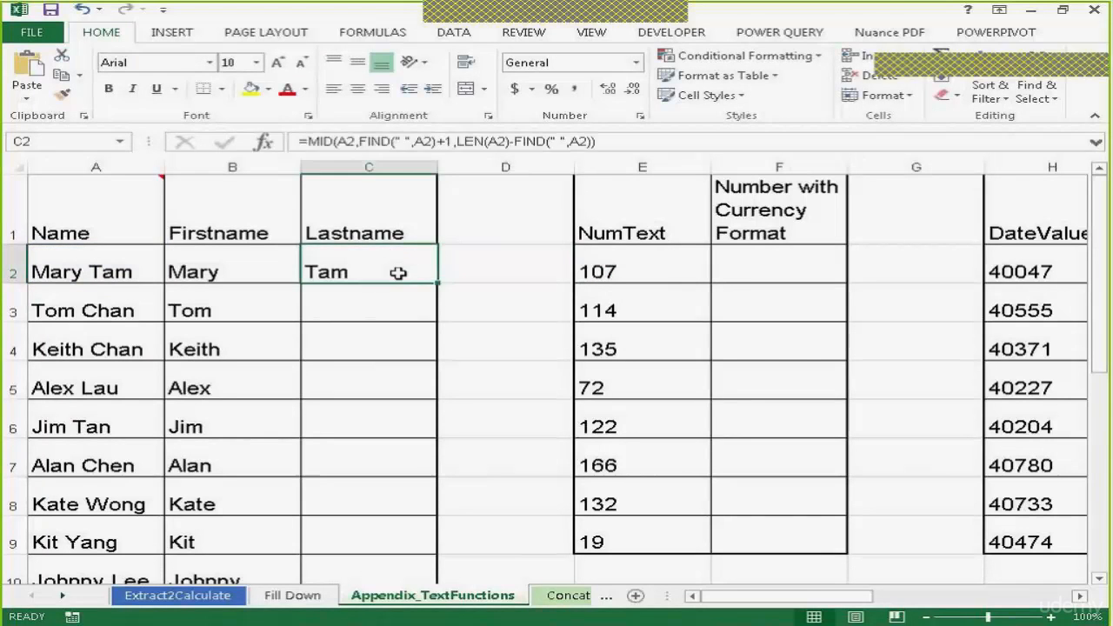
{"action": "double_click", "coordinate": [437, 283]}
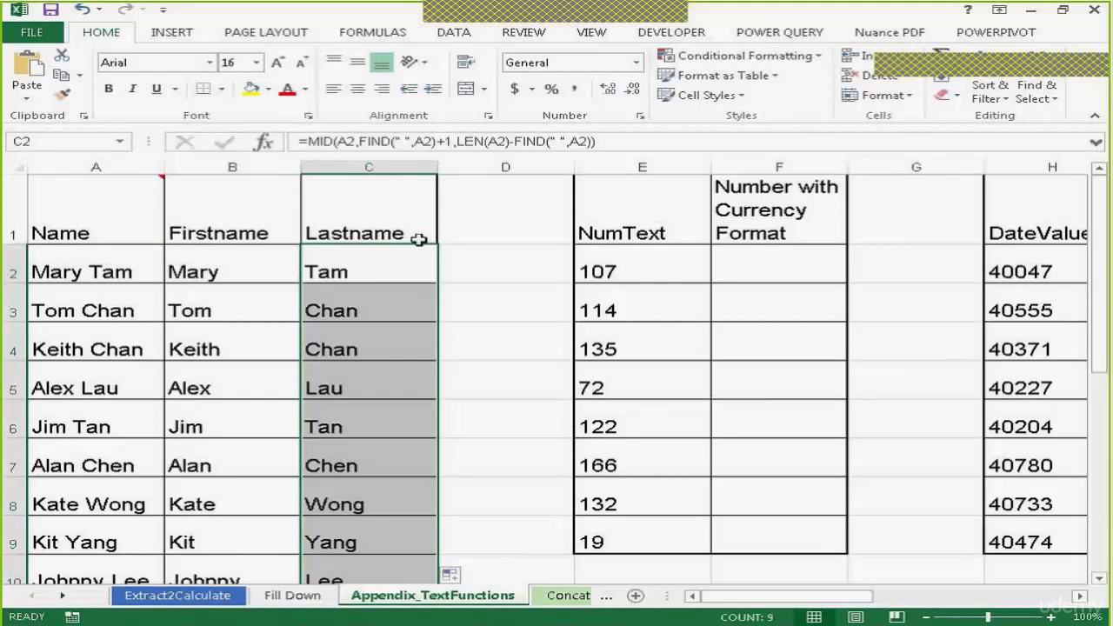
{"action": "left_click", "coordinate": [472, 258]}
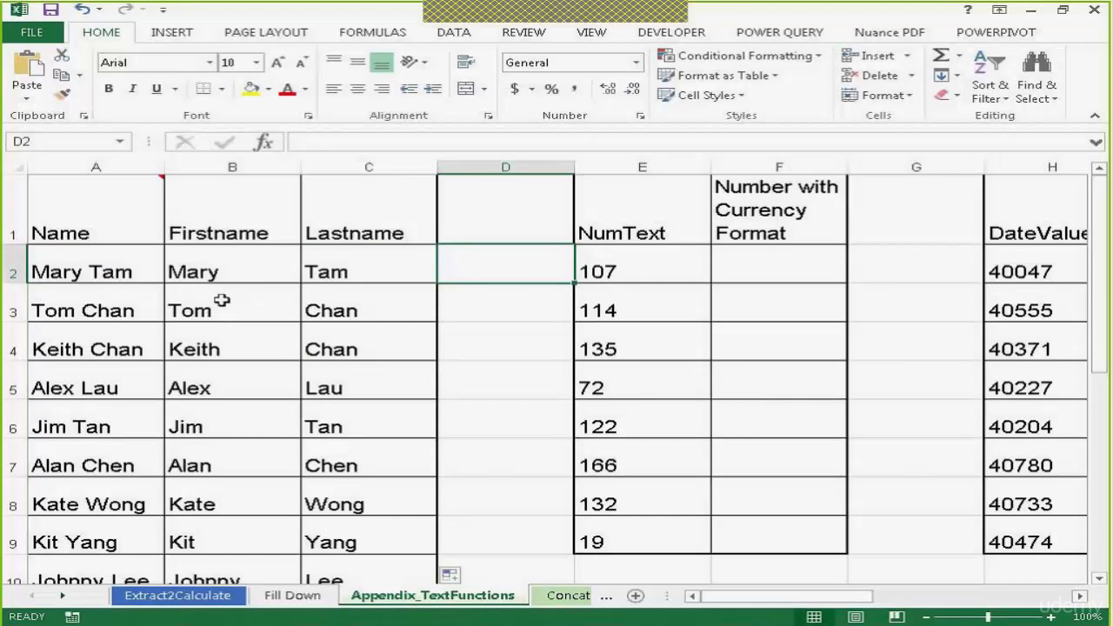
Undo all the formula entries and fills in the Firstname and Lastname columns
{"action": "key", "text": "ctrl+z"}
{"action": "key", "text": "ctrl+z"}
{"action": "key", "text": "ctrl+z"}
{"action": "key", "text": "ctrl+z"}
{"action": "key", "text": "ctrl+z"}
{"action": "key", "text": "ctrl+z"}
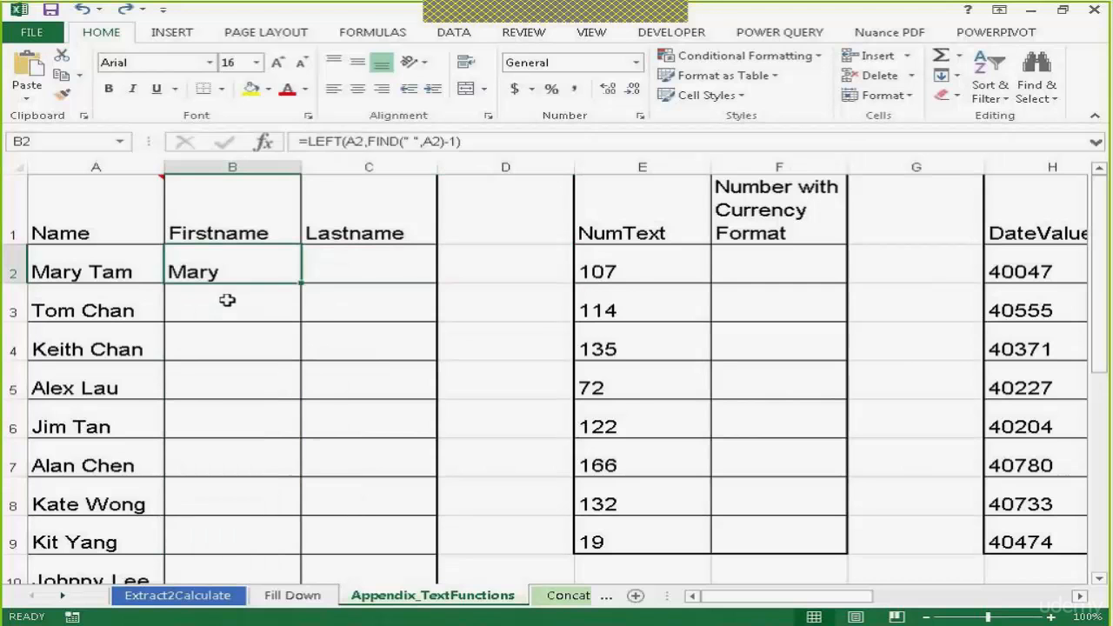
{"action": "key", "text": "ctrl+z"}
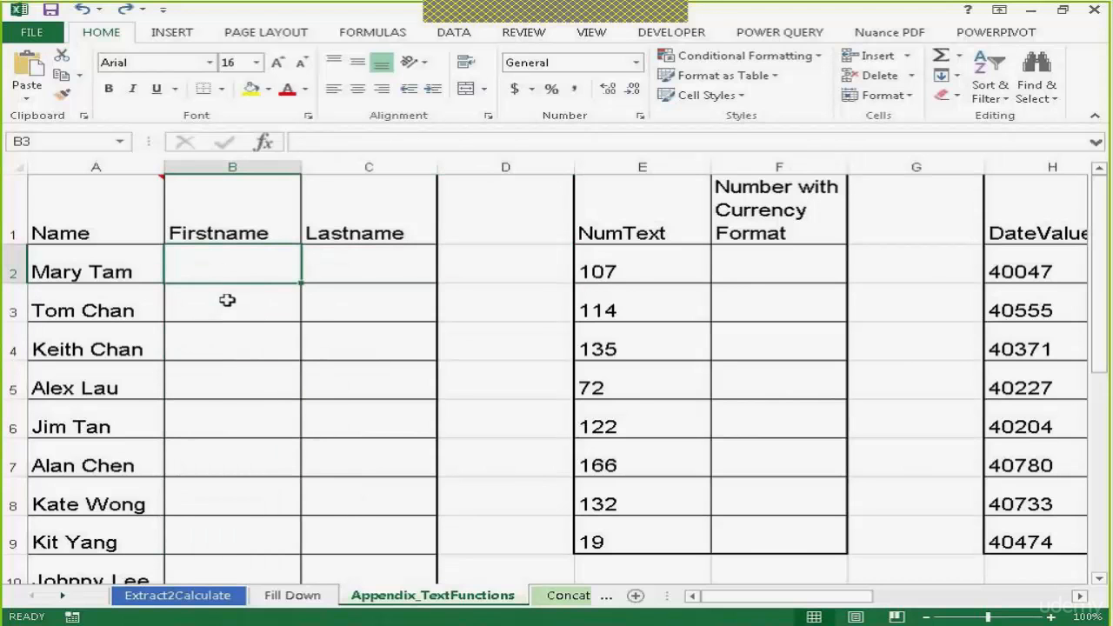
Enter Mary in B2 as an example and Flash Fill the first names down the Firstname column
{"action": "left_click", "coordinate": [240, 319]}
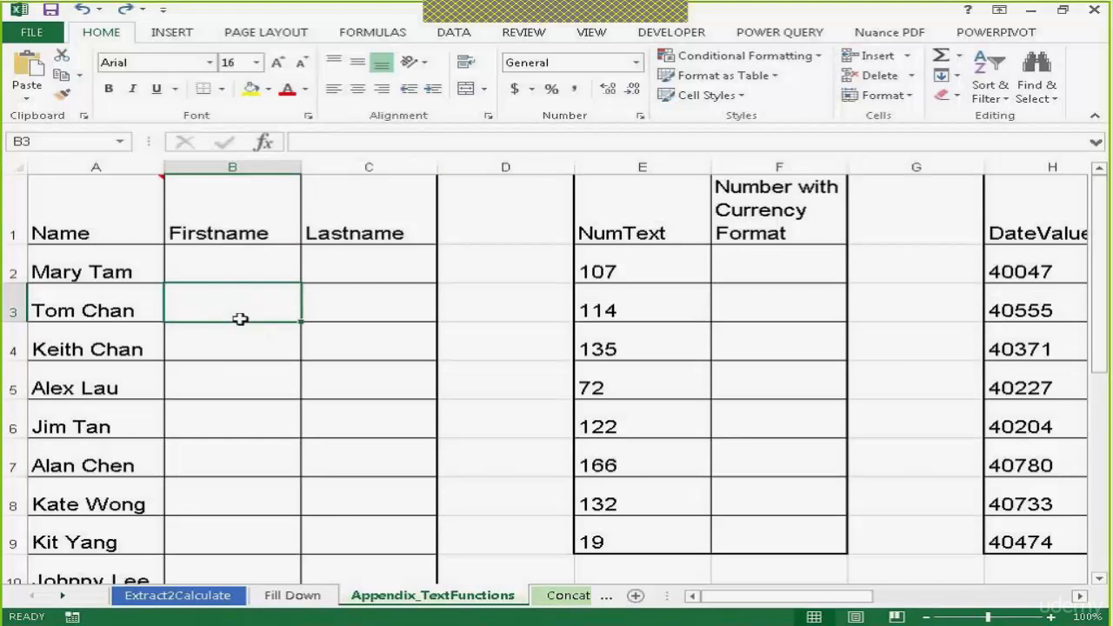
{"action": "left_click", "coordinate": [230, 270]}
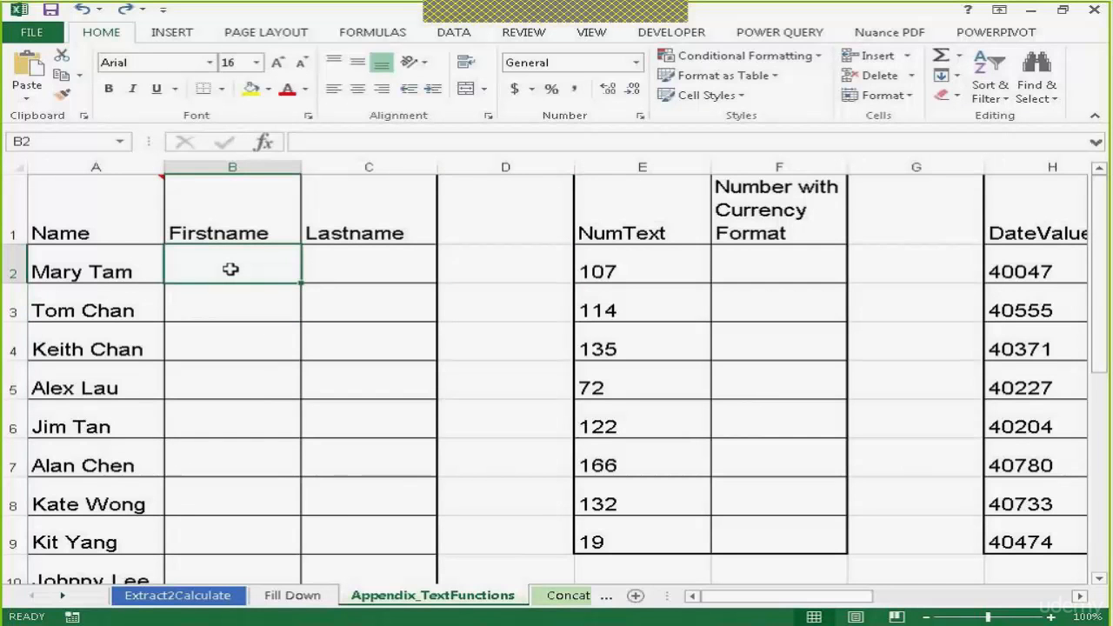
{"action": "type", "text": "Mary"}
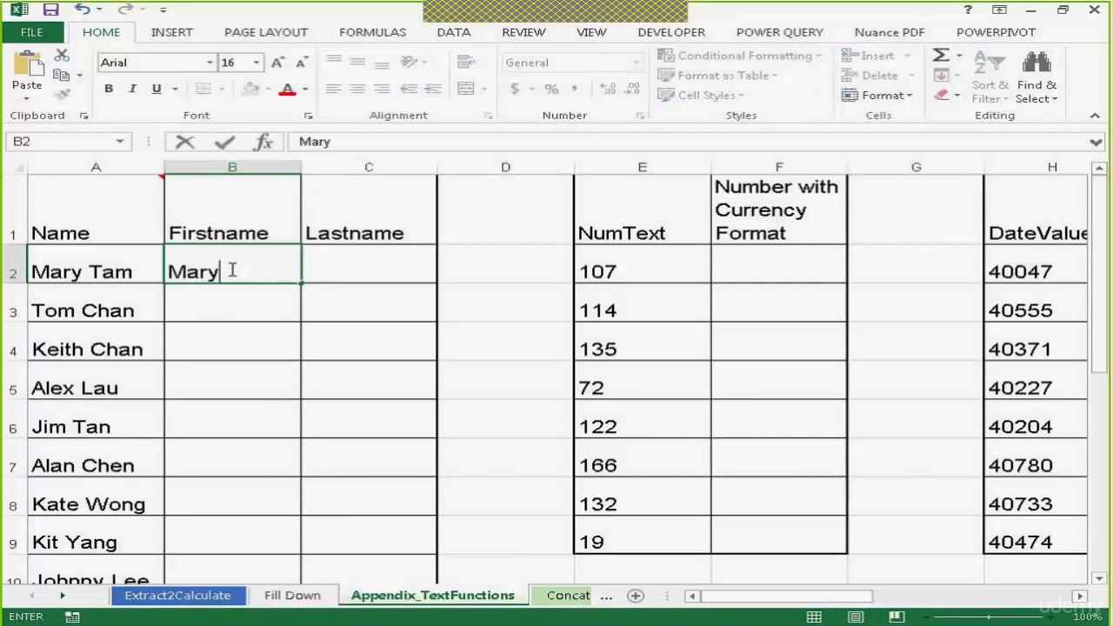
{"action": "left_click", "coordinate": [220, 302]}
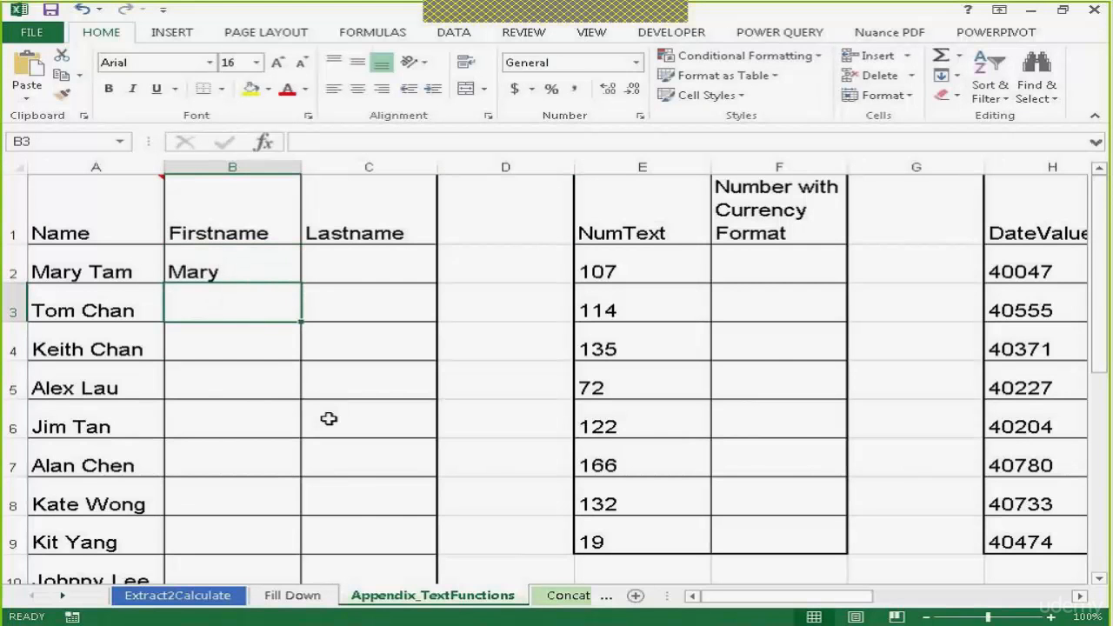
{"action": "key", "text": "ctrl+e"}
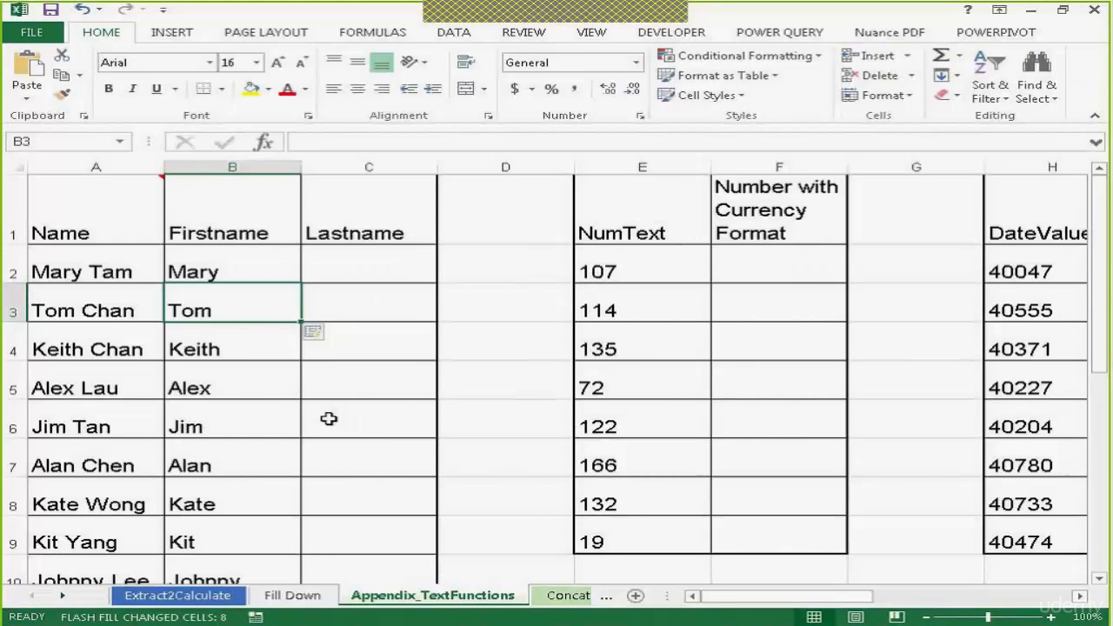
Enter Tam in C2 as an example and Flash Fill the last names down the Lastname column
{"action": "left_click", "coordinate": [354, 270]}
{"action": "type", "text": "Tam"}
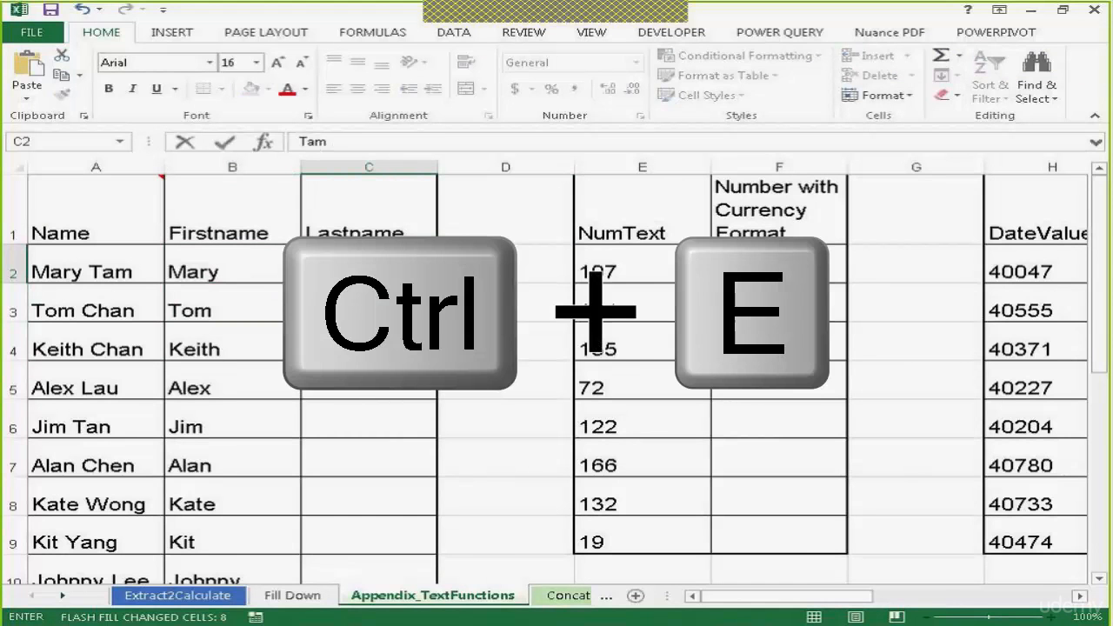
{"action": "key", "text": "Return"}
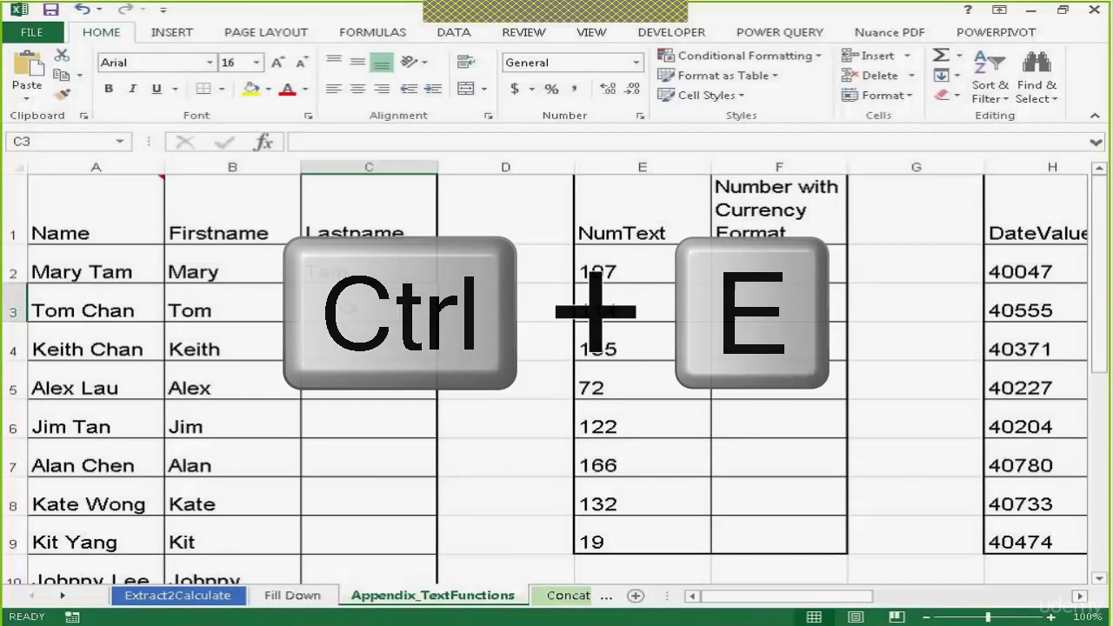
{"action": "key", "text": "ctrl+e"}
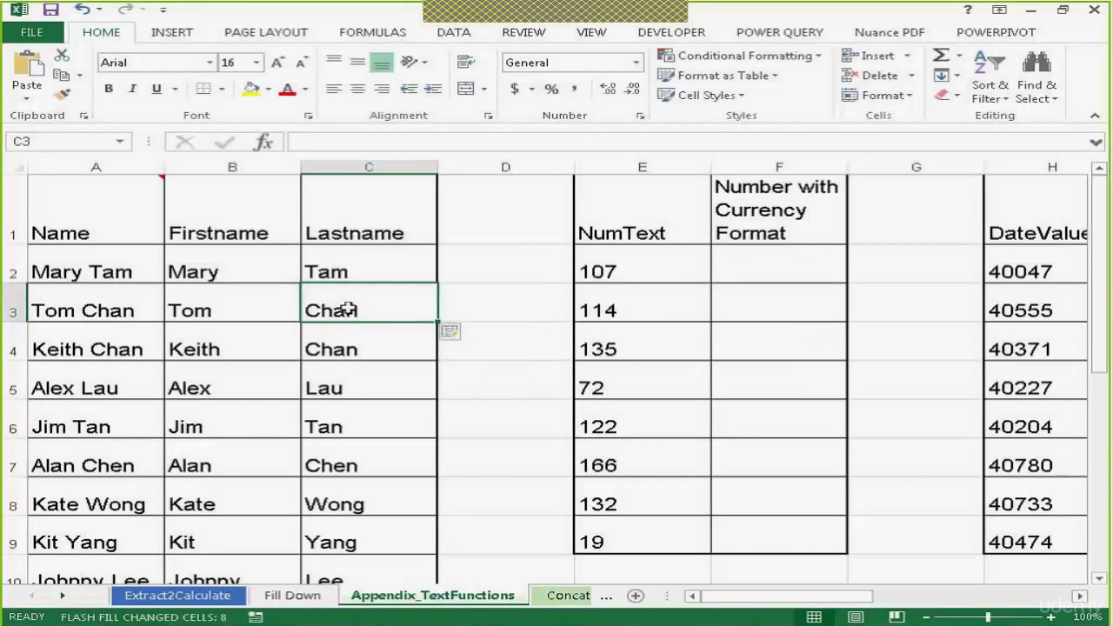
{"action": "left_click", "coordinate": [525, 316]}
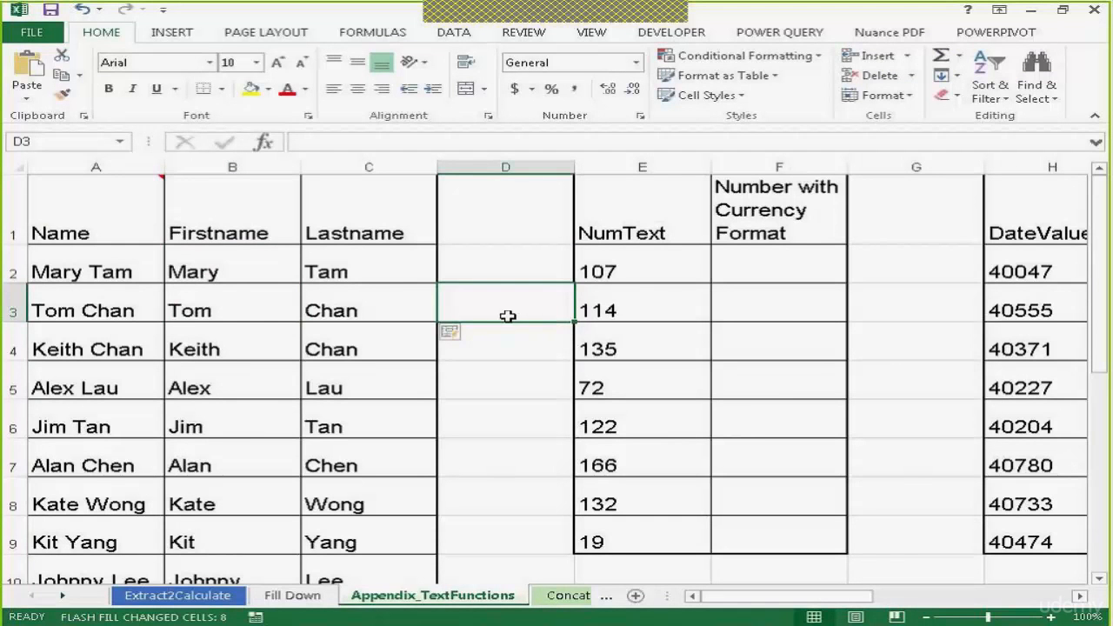
{"action": "left_click", "coordinate": [354, 272]}
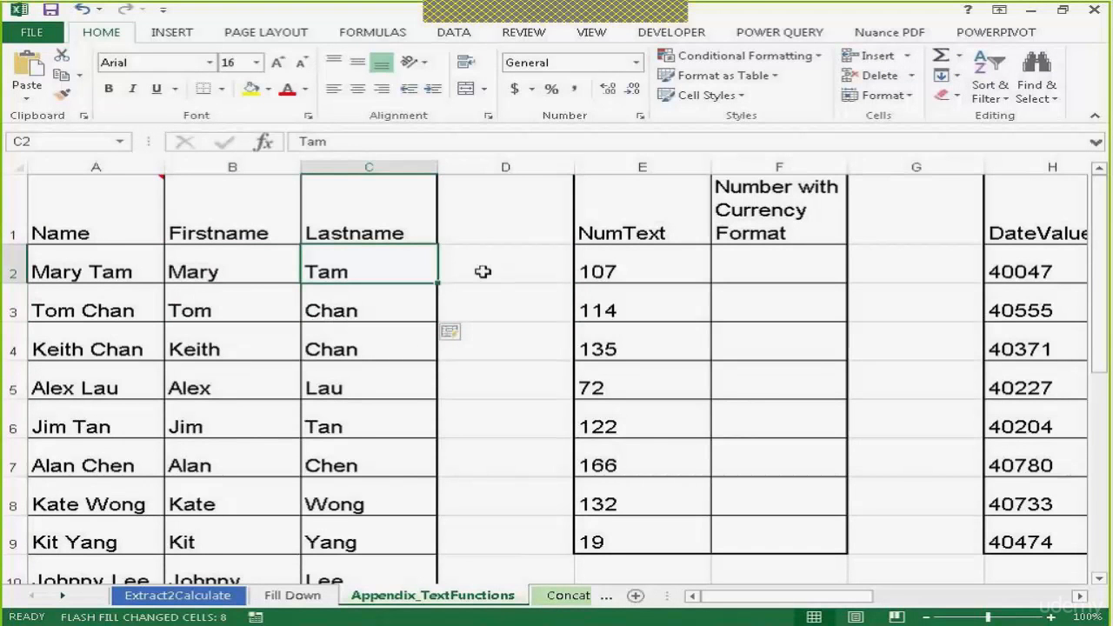
Enter $107 in F2 as an example and Flash Fill the currency-formatted numbers down the column
{"action": "double_click", "coordinate": [807, 273]}
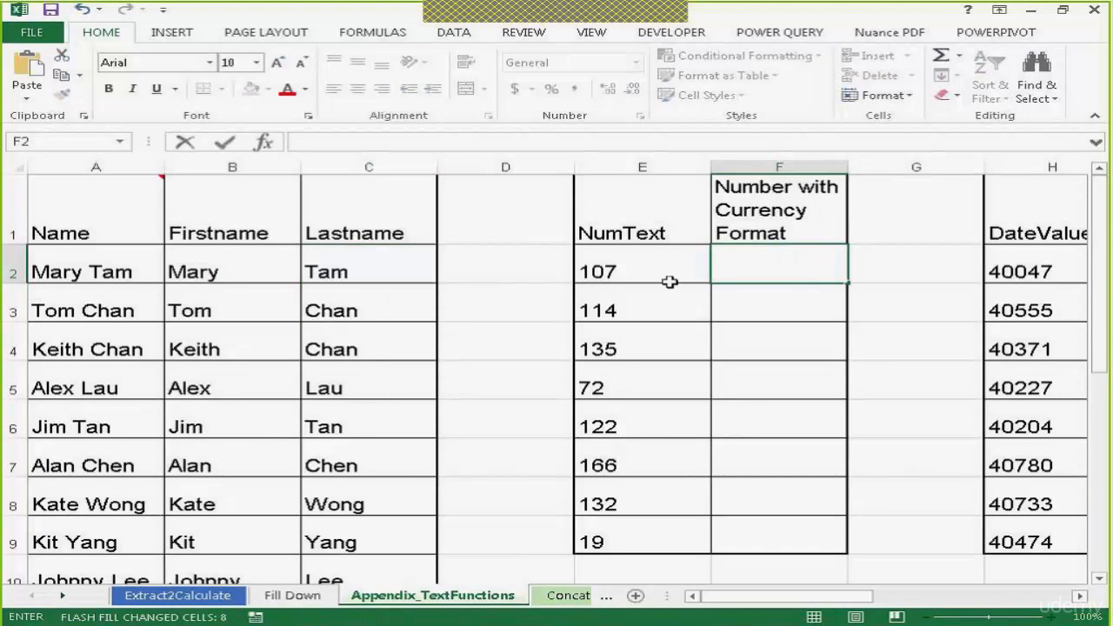
{"action": "left_click", "coordinate": [641, 281]}
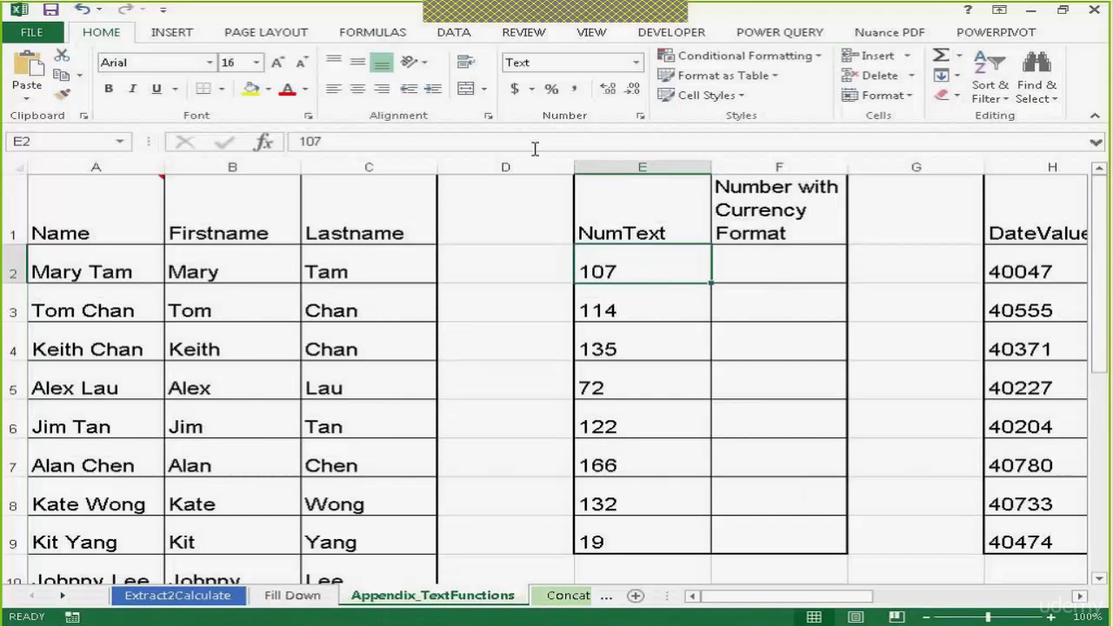
{"action": "left_click", "coordinate": [636, 63]}
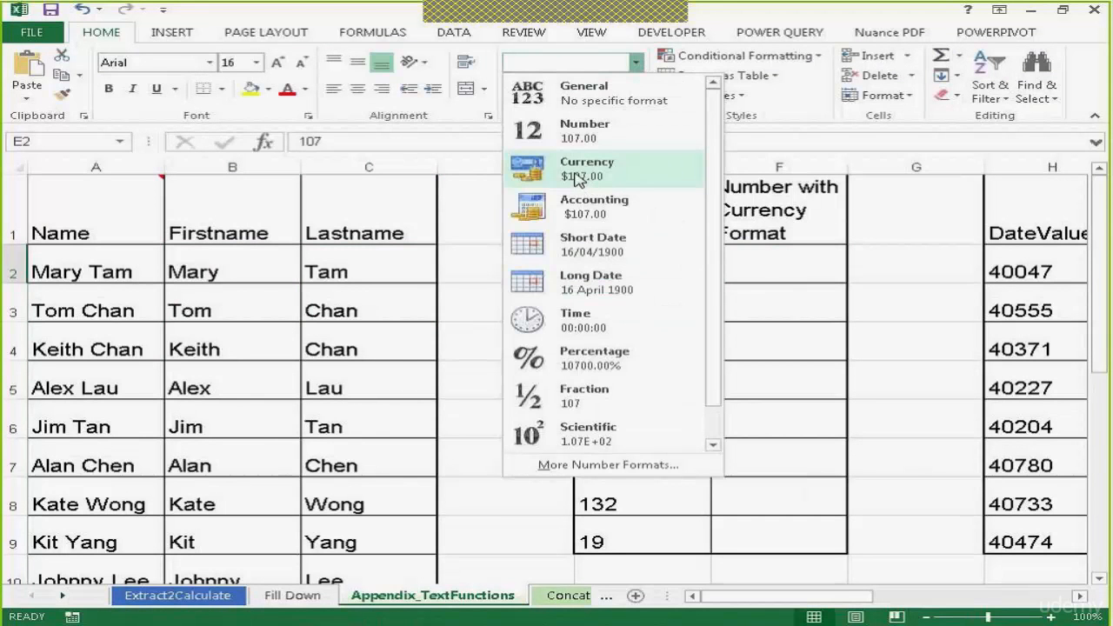
{"action": "left_click", "coordinate": [750, 285]}
{"action": "left_click", "coordinate": [758, 273]}
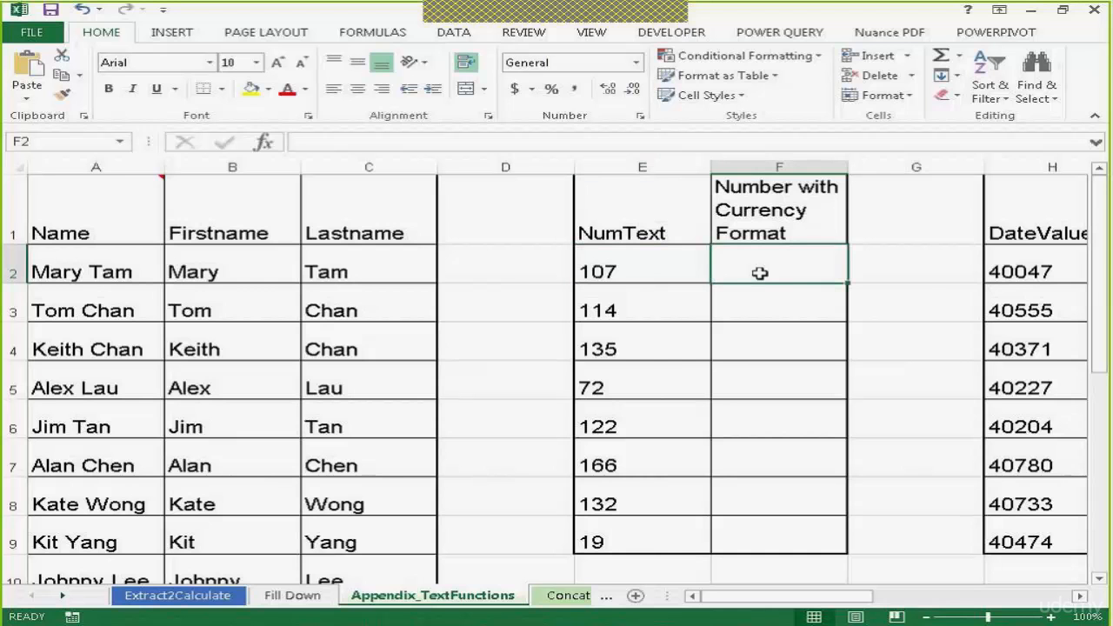
{"action": "type", "text": "$1"}
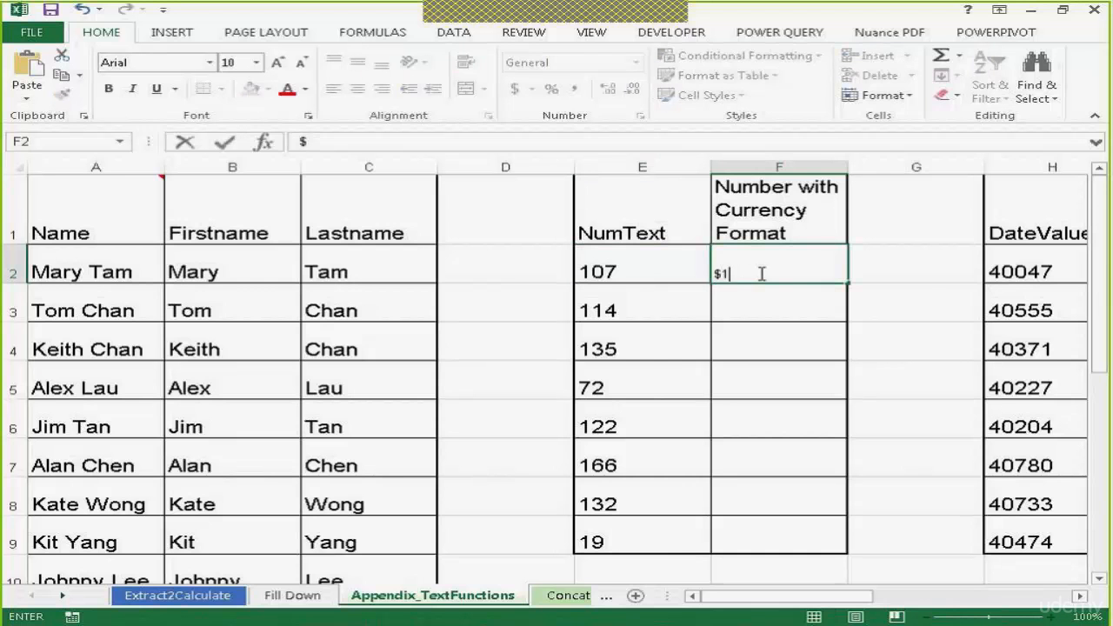
{"action": "type", "text": "07"}
{"action": "key", "text": "Return"}
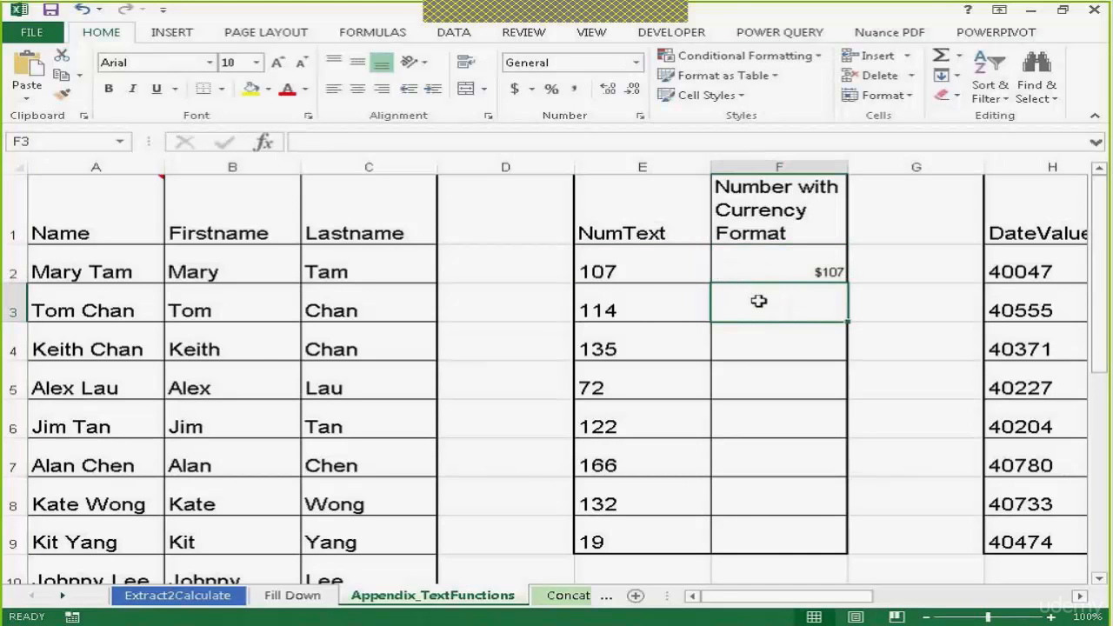
{"action": "key", "text": "ctrl+e"}
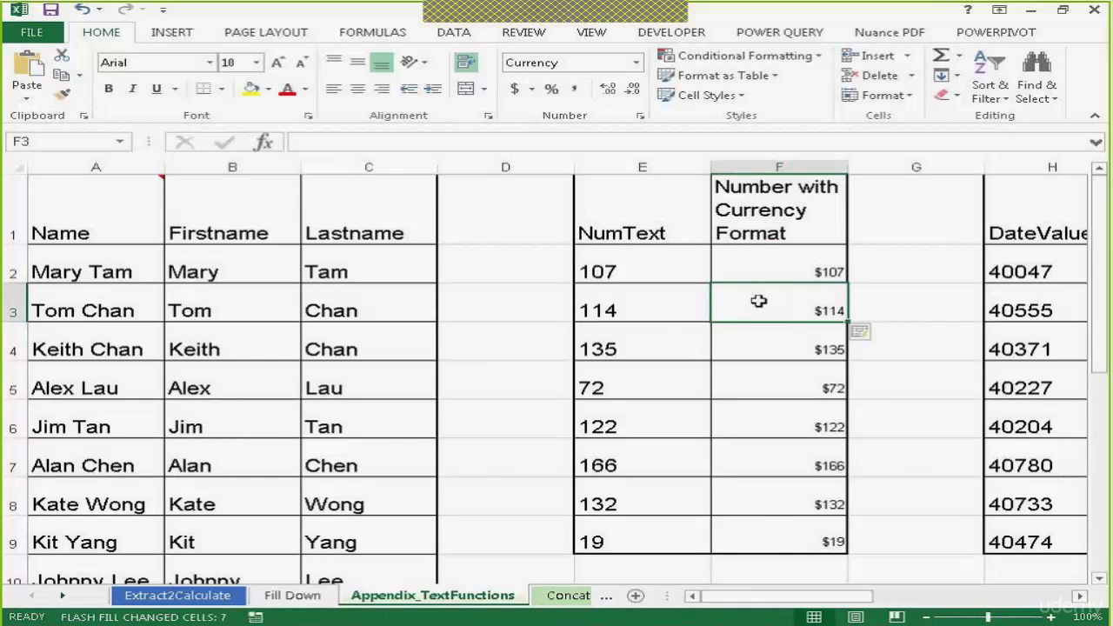
Apply the Short Date number format to the date value in H2, then undo it
{"action": "left_click_drag", "start_coordinate": [818, 600], "coordinate": [918, 600]}
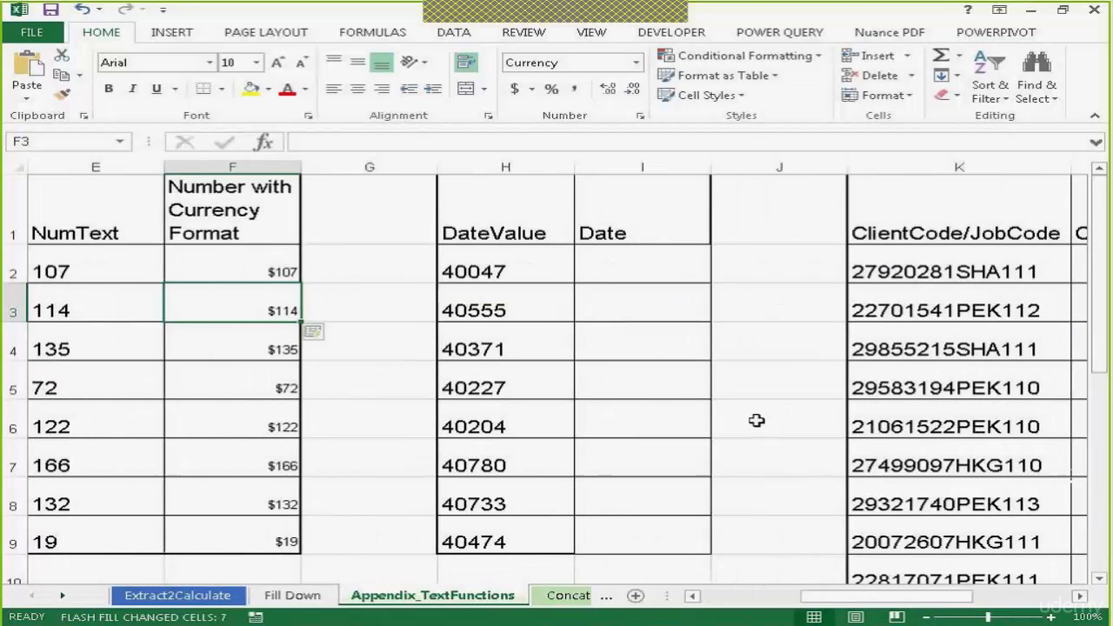
{"action": "left_click", "coordinate": [593, 274]}
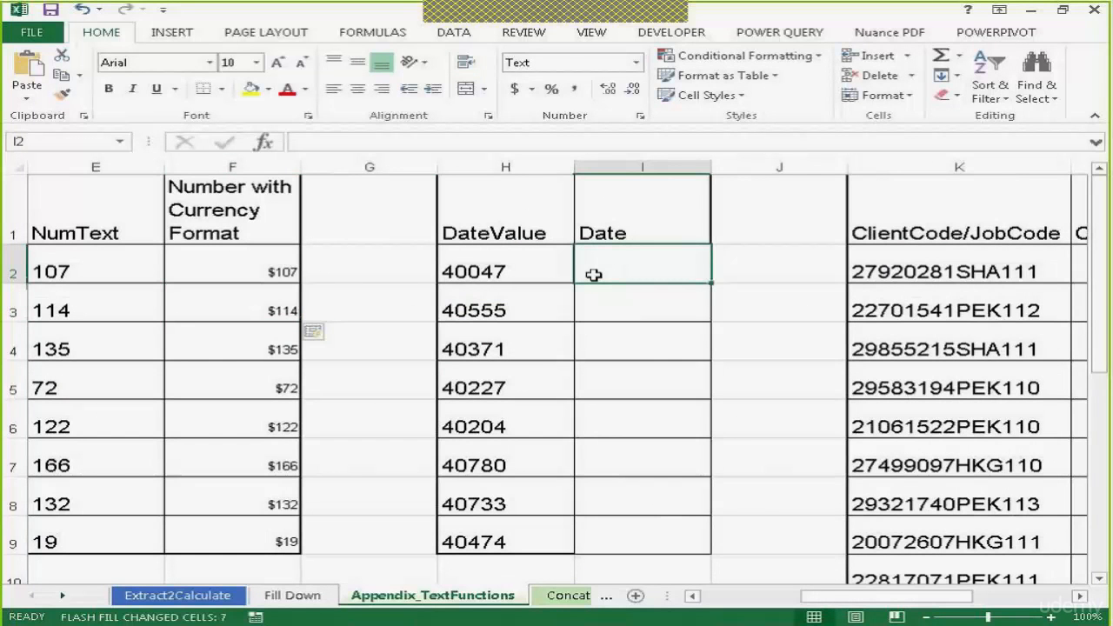
{"action": "left_click", "coordinate": [501, 270]}
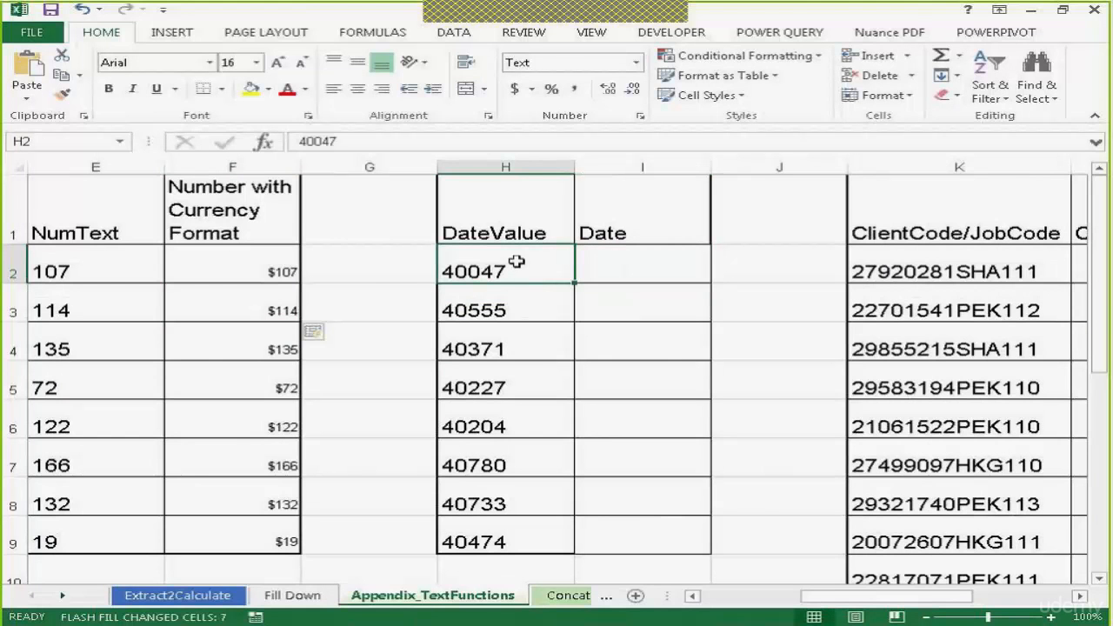
{"action": "left_click", "coordinate": [636, 62]}
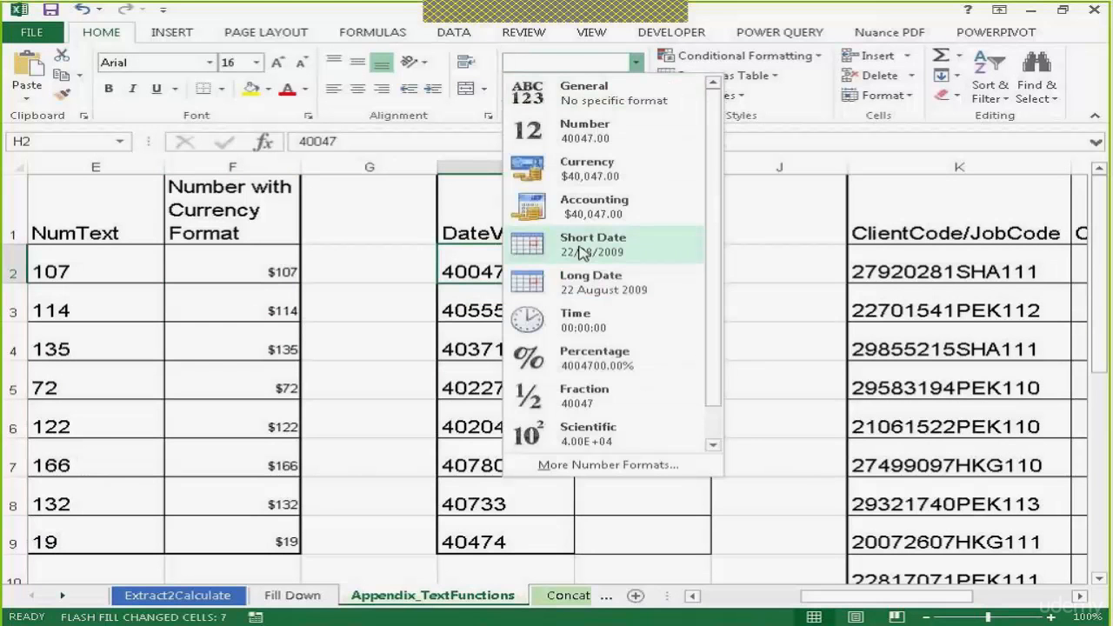
{"action": "left_click", "coordinate": [530, 254]}
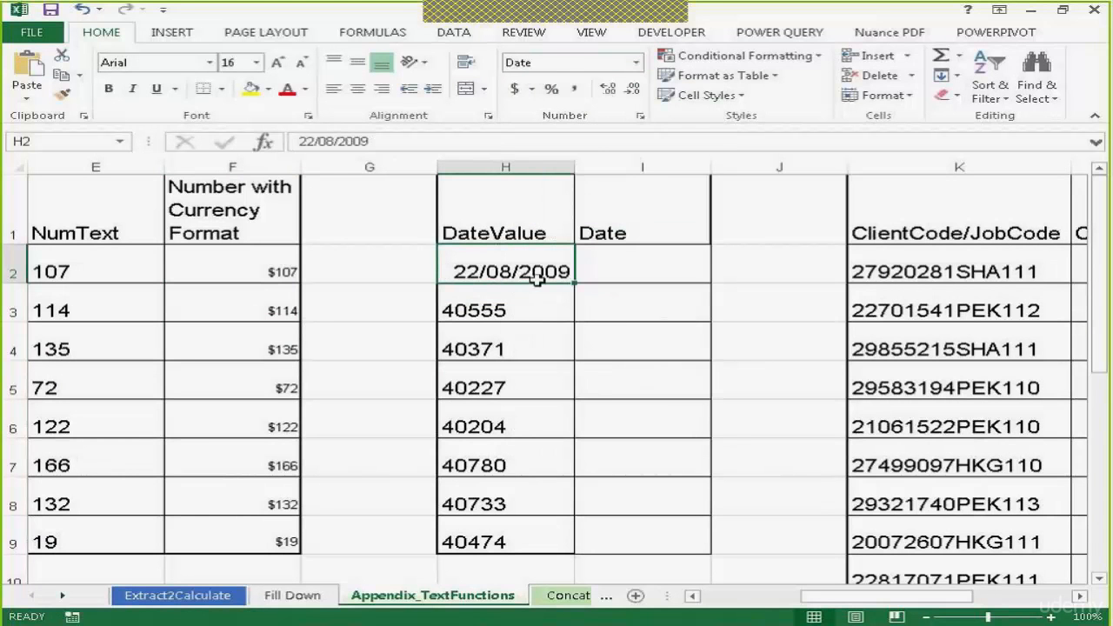
{"action": "key", "text": "ctrl+z"}
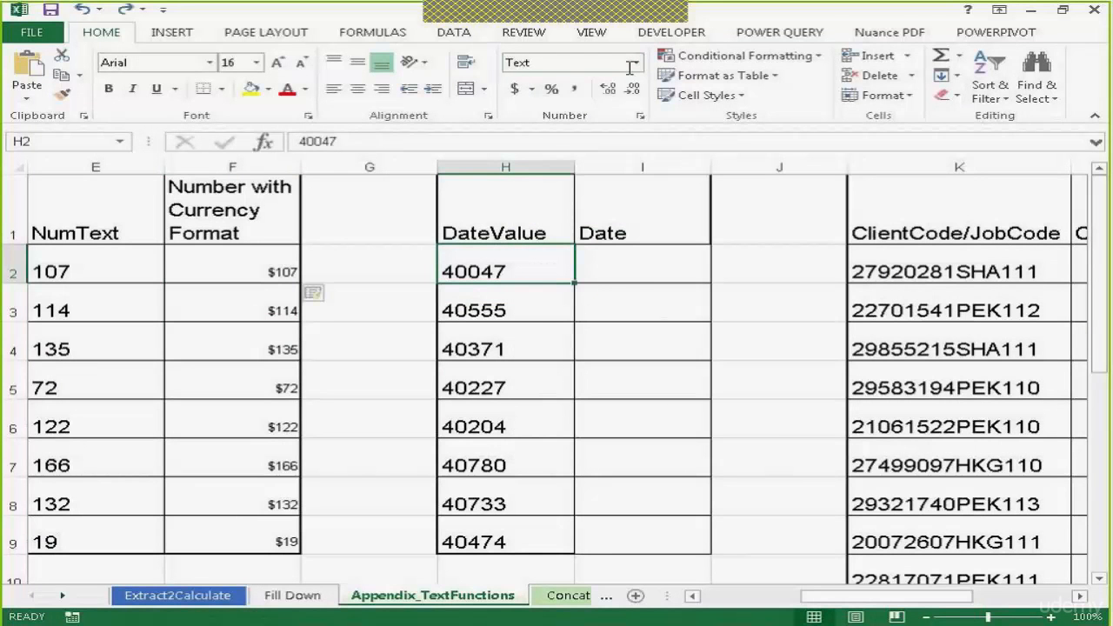
Enter the formula =text(H2,"mm/dd/yyyy") in I2 of the Date column
{"action": "left_click", "coordinate": [636, 62]}
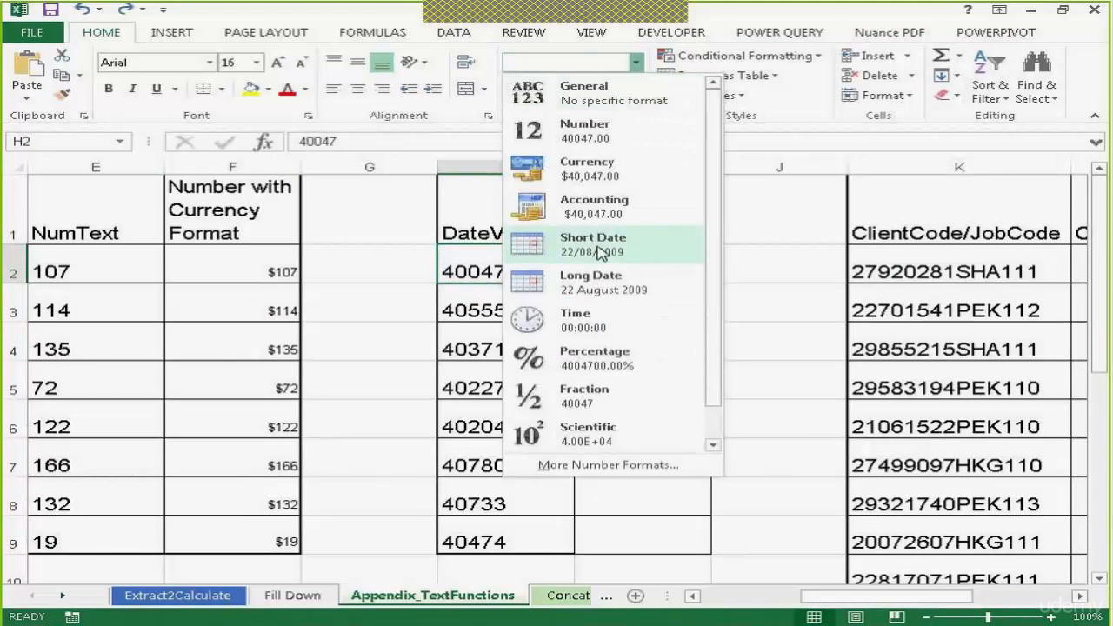
{"action": "key", "text": "Escape"}
{"action": "left_click", "coordinate": [667, 260]}
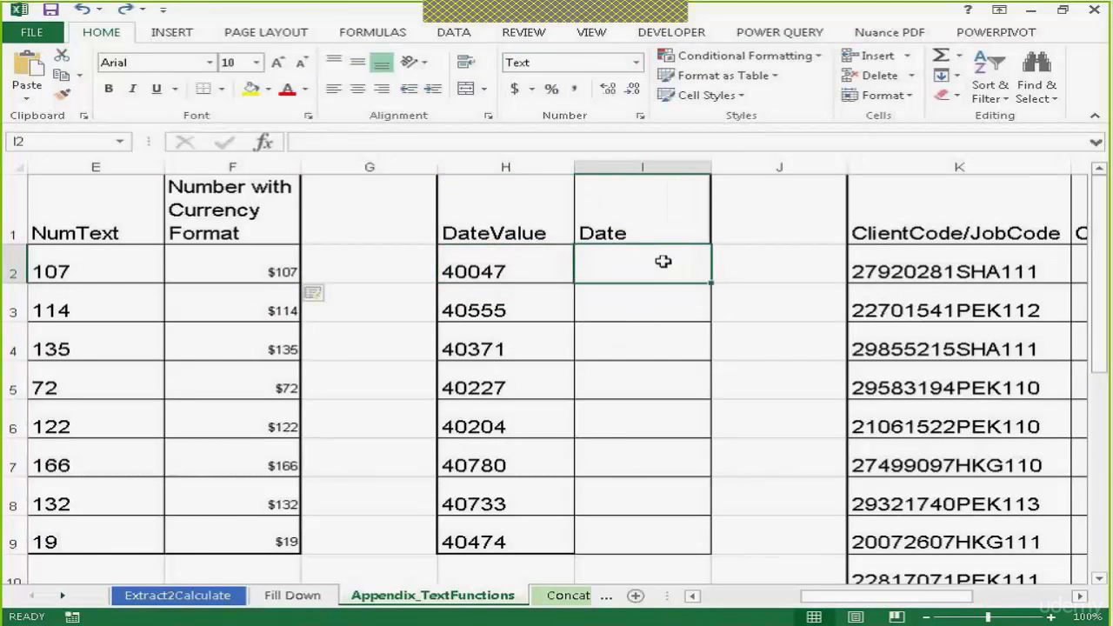
{"action": "type", "text": "=text"}
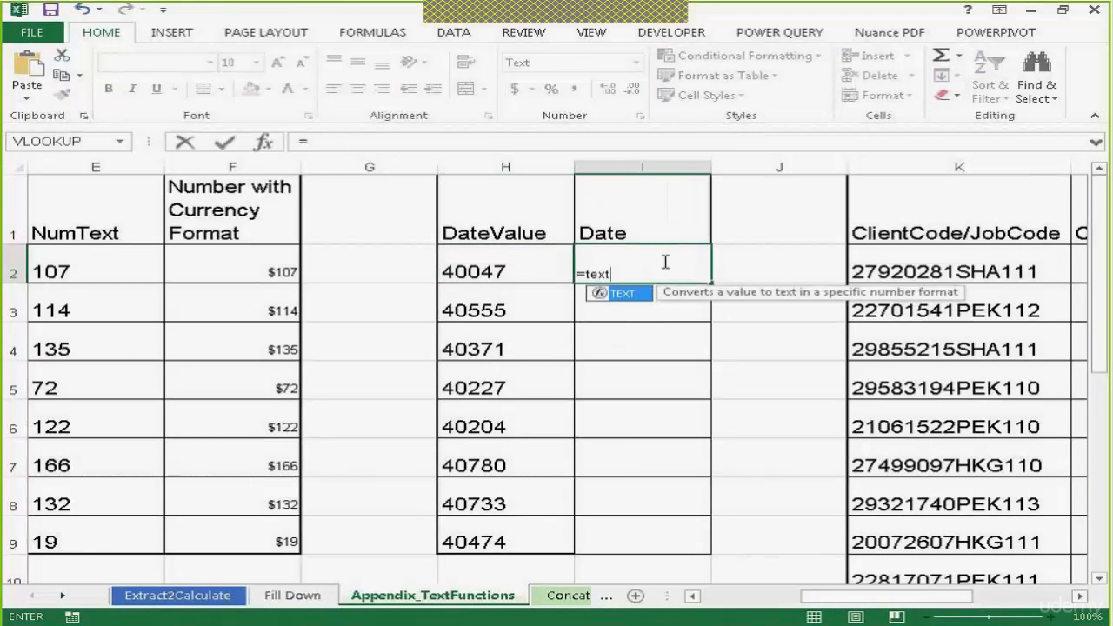
{"action": "type", "text": "("}
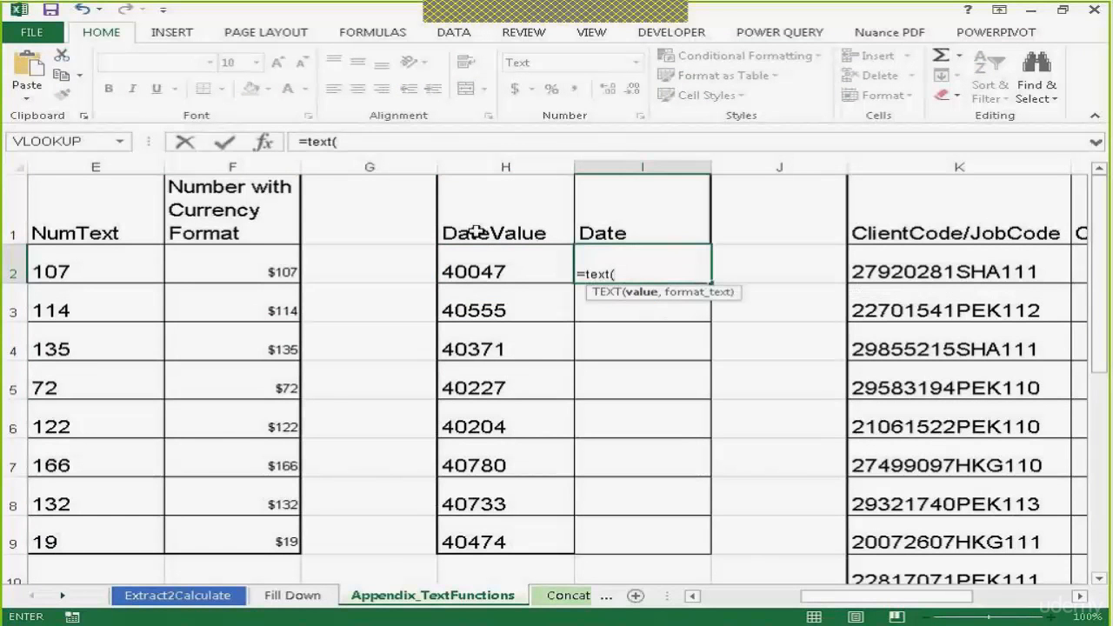
{"action": "left_click", "coordinate": [498, 264]}
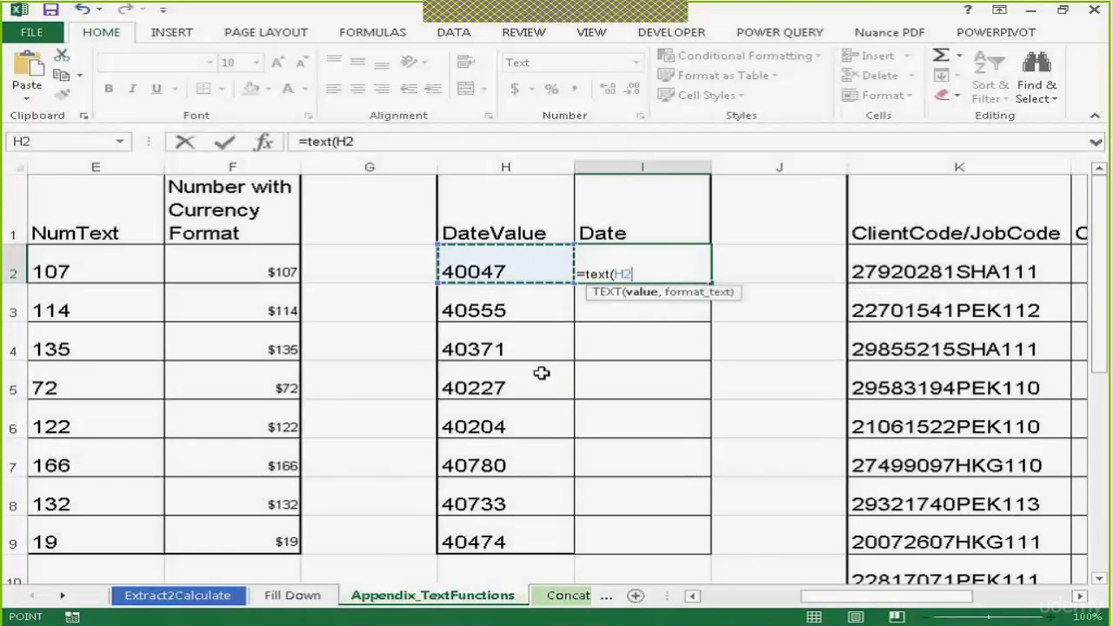
{"action": "type", "text": ",\""}
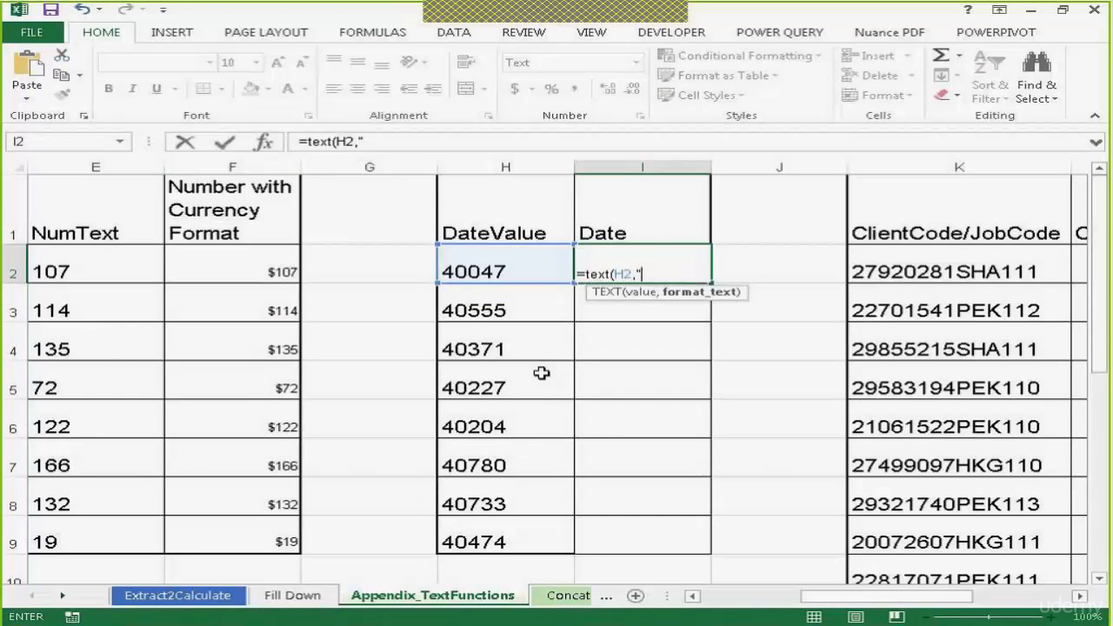
{"action": "type", "text": "mm/dd/"}
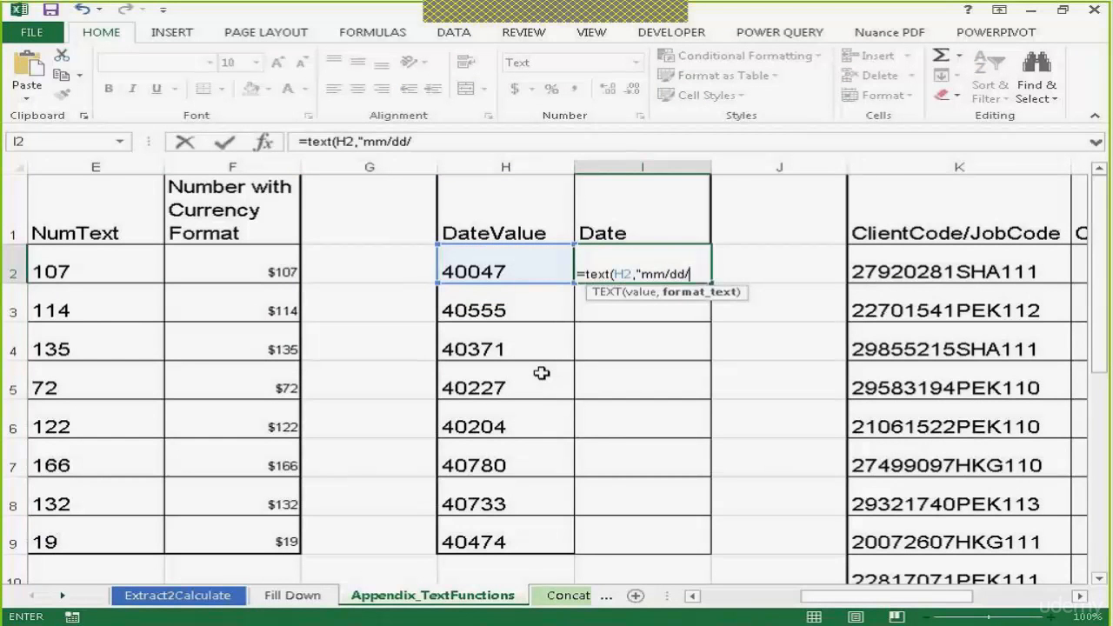
{"action": "type", "text": "yyyy\")"}
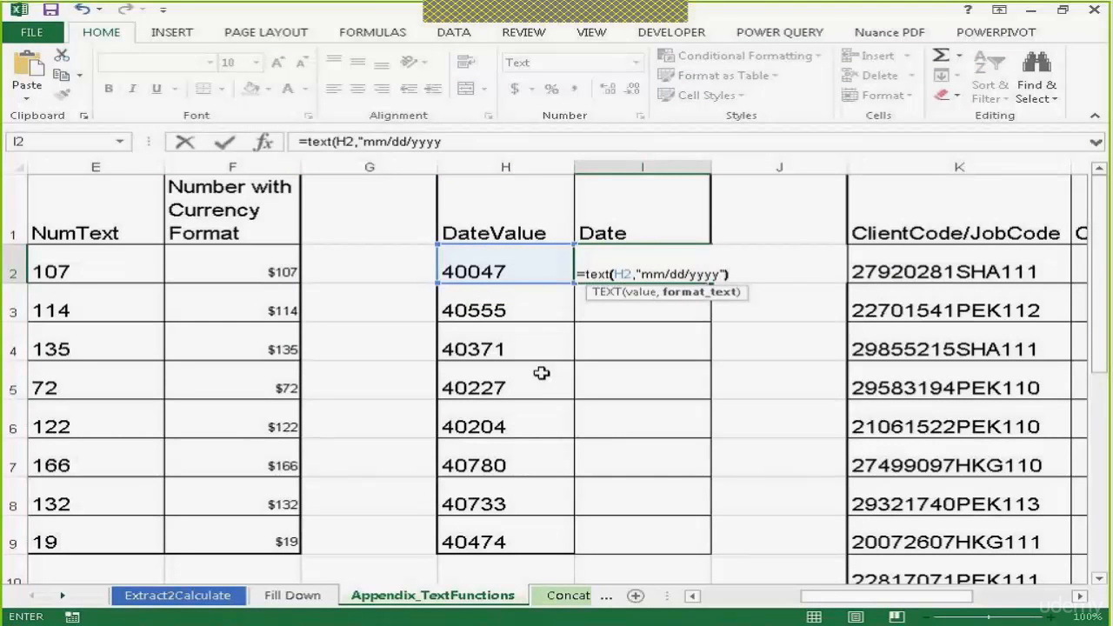
{"action": "key", "text": "Return"}
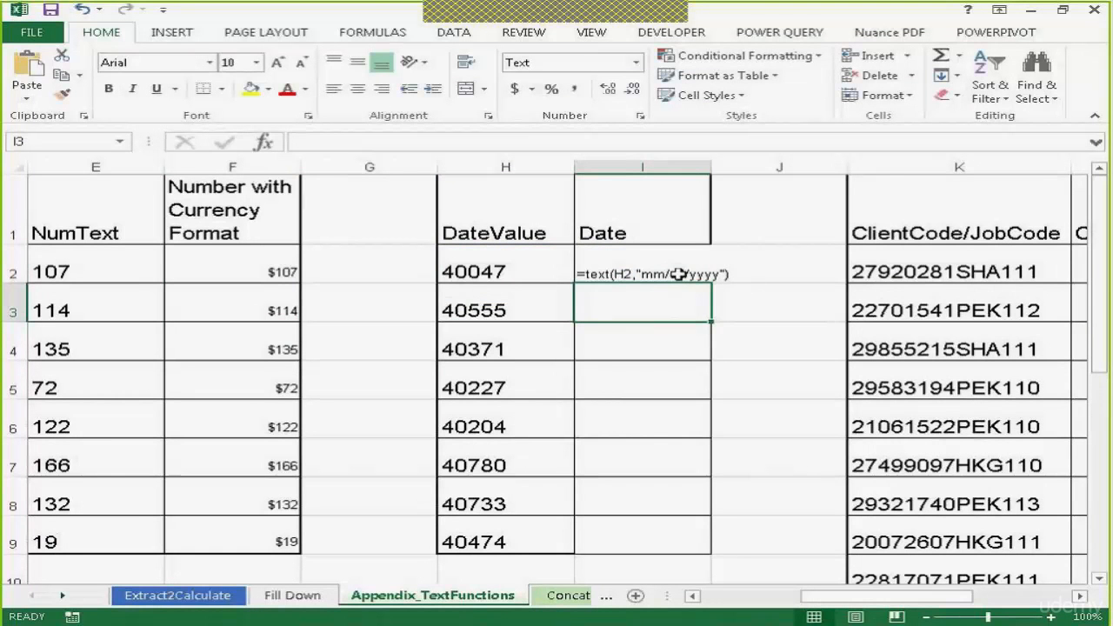
Set I2 to the Short Date format and re-enter its formula so it calculates
{"action": "left_click", "coordinate": [621, 273]}
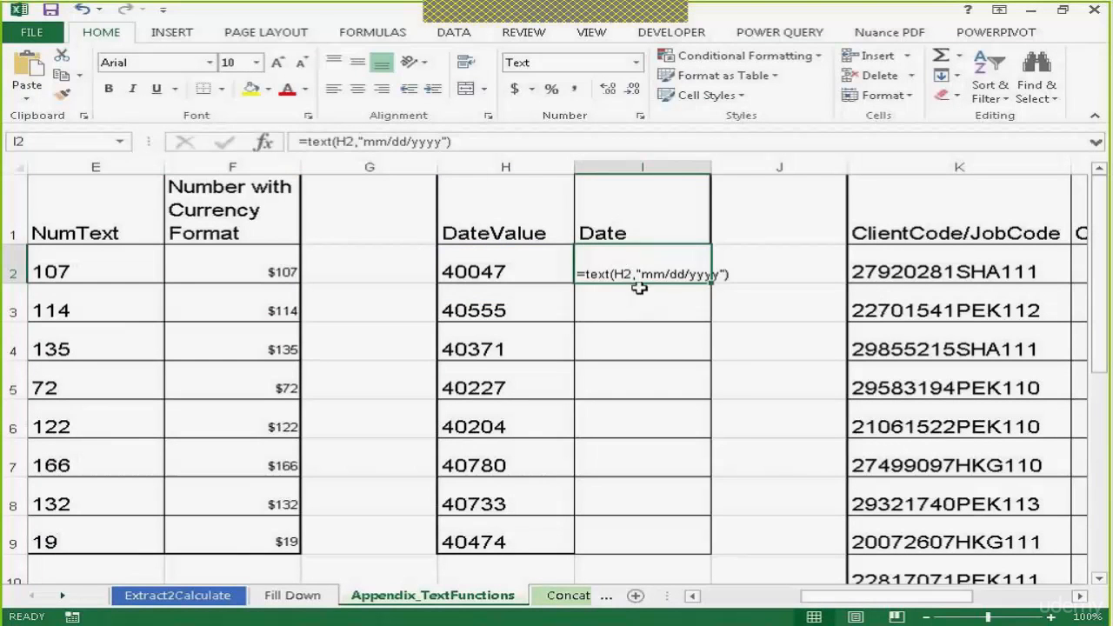
{"action": "left_click", "coordinate": [636, 63]}
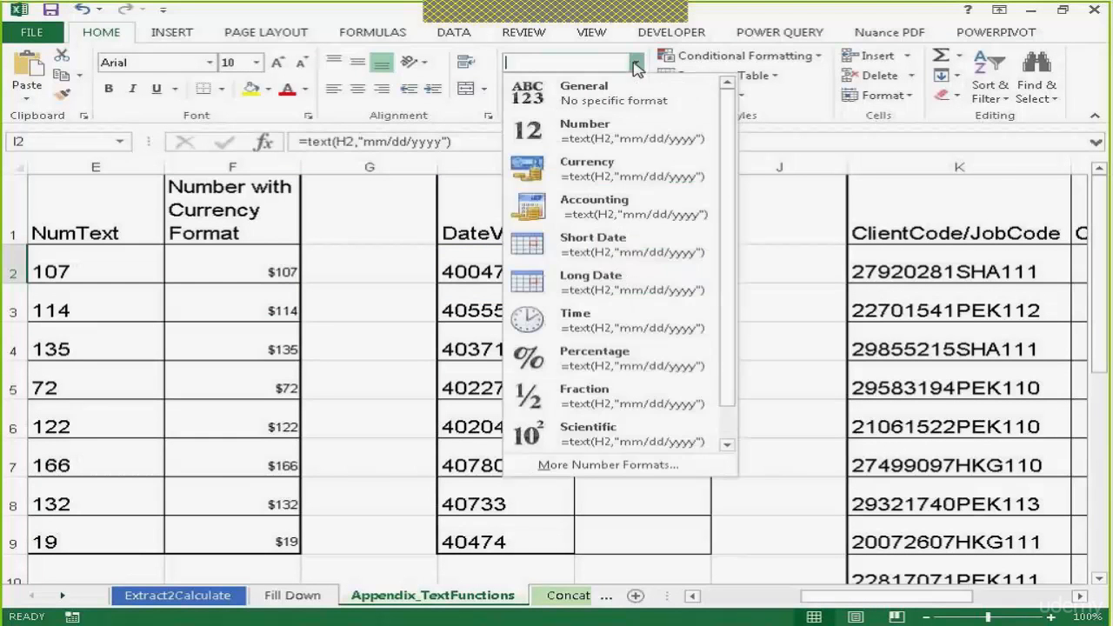
{"action": "left_click", "coordinate": [601, 252]}
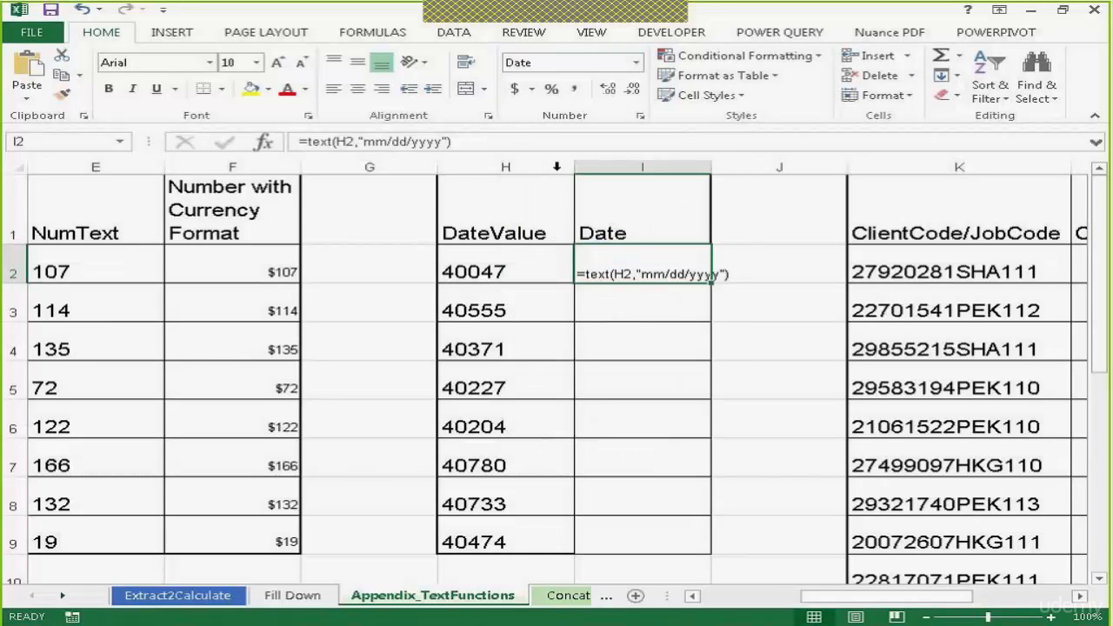
{"action": "left_click", "coordinate": [471, 144]}
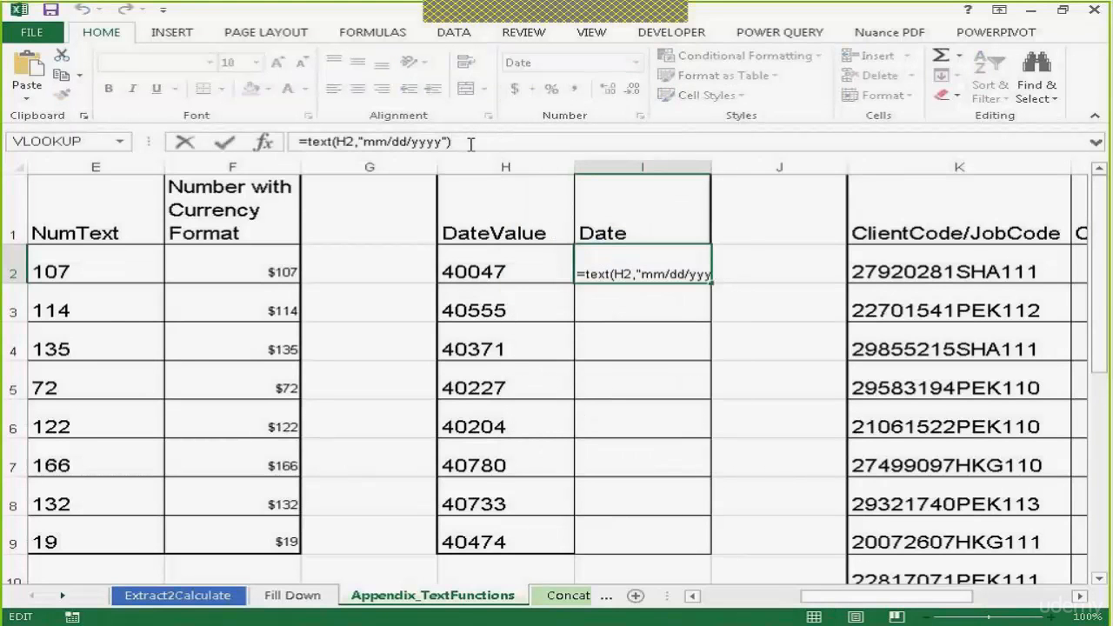
{"action": "key", "text": "Return"}
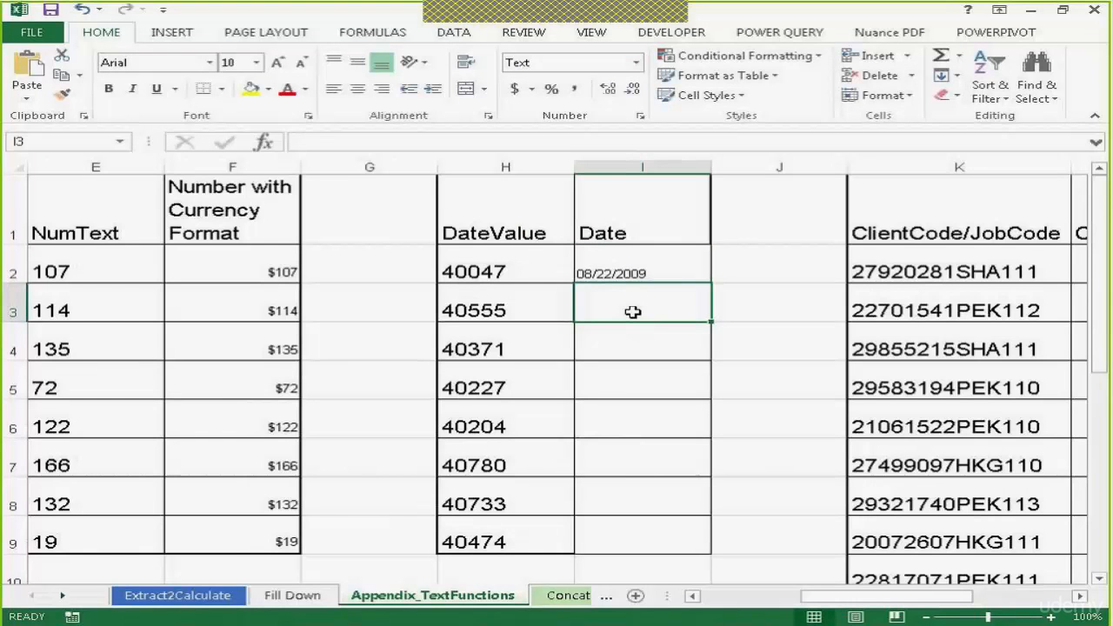
Enter the formula =text(H3,"dd/mm/yyyy") in I3 of the Date column
{"action": "left_click", "coordinate": [998, 617]}
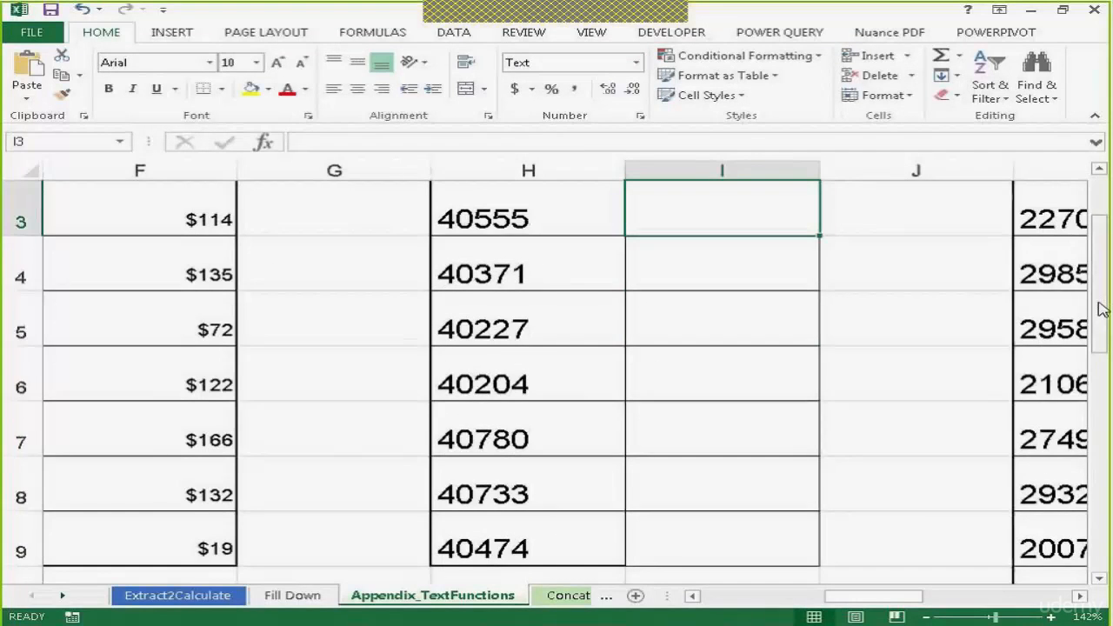
{"action": "scroll", "coordinate": [1103, 303], "scroll_direction": "up", "scroll_amount": 1}
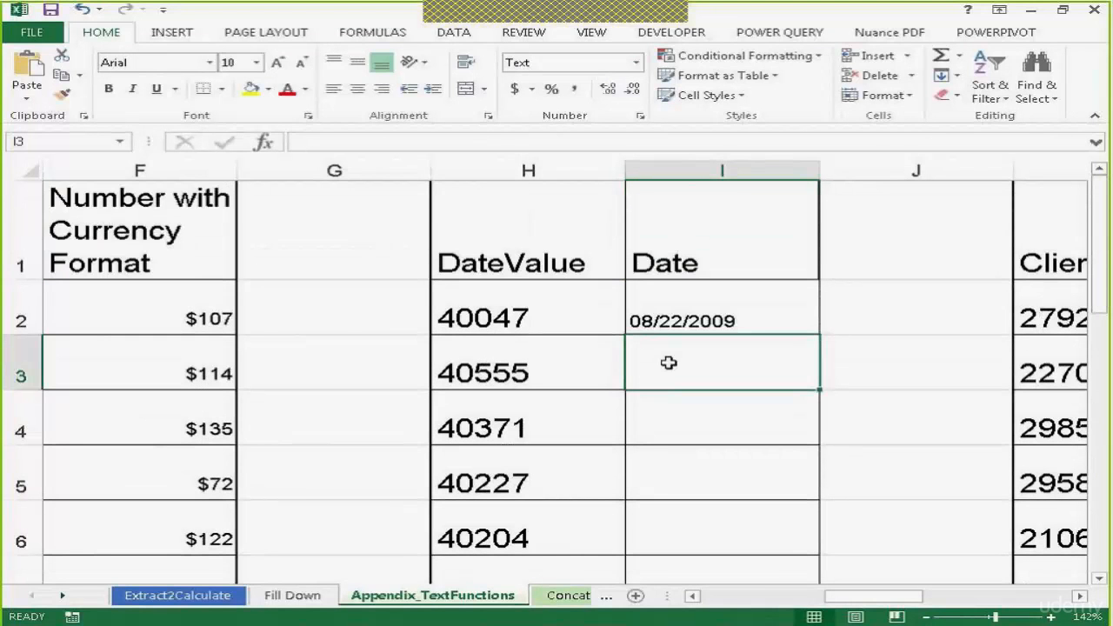
{"action": "type", "text": "=text"}
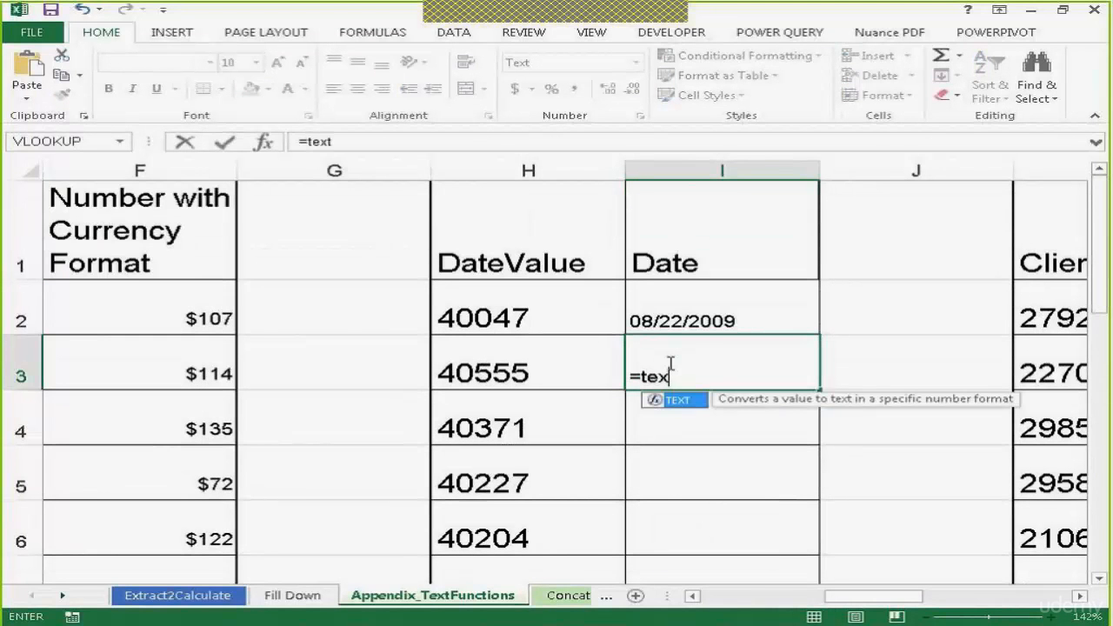
{"action": "type", "text": "("}
{"action": "key", "text": "BackSpace"}
{"action": "type", "text": "("}
{"action": "left_click", "coordinate": [509, 362]}
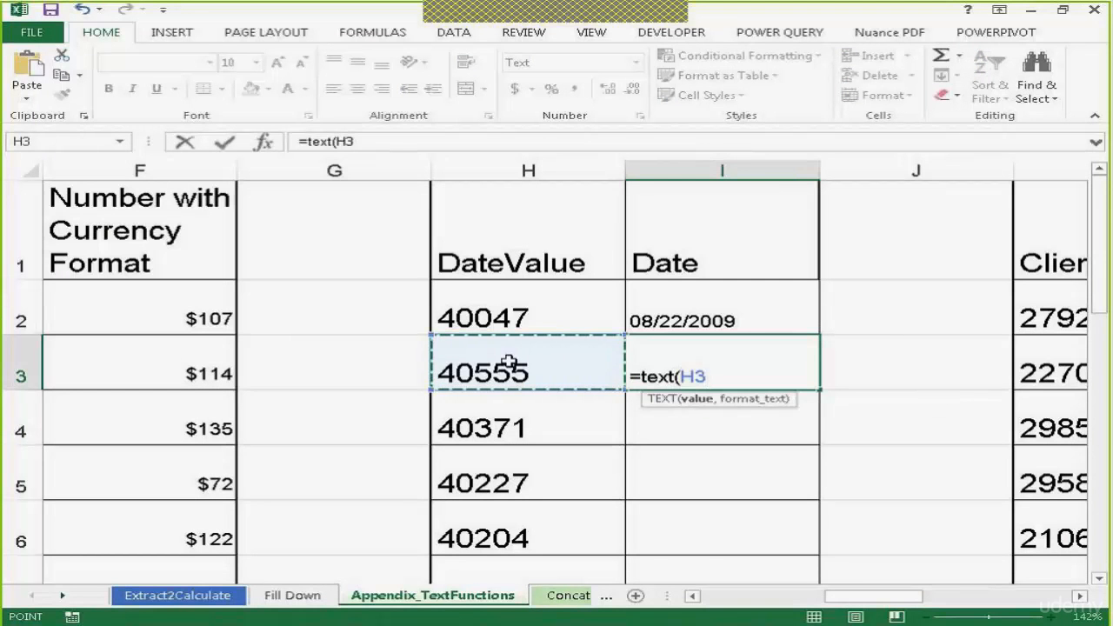
{"action": "type", "text": ","}
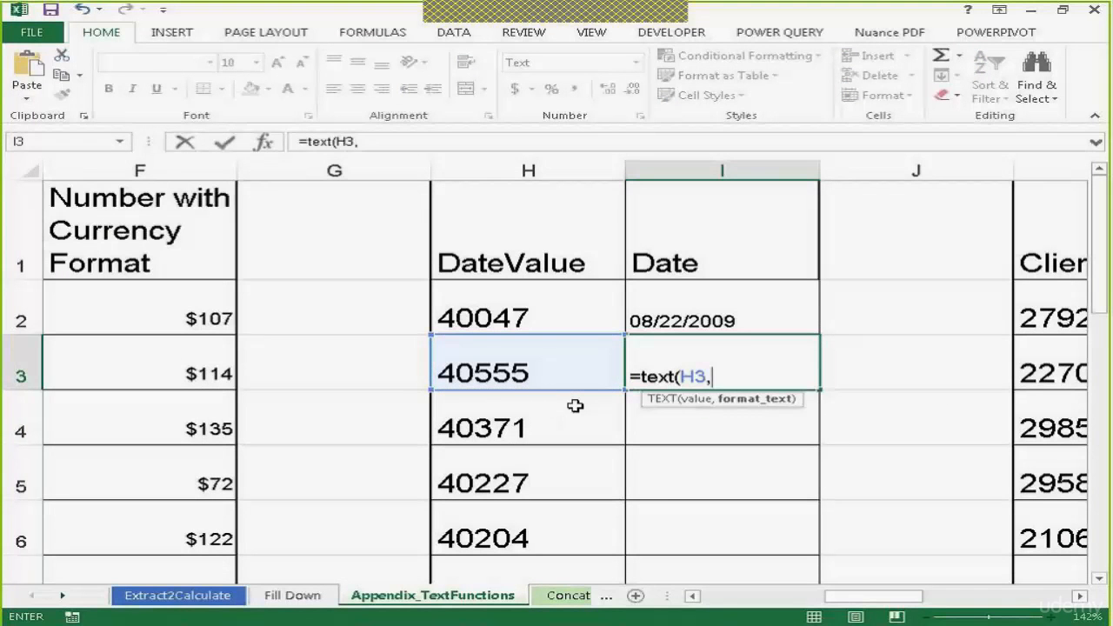
{"action": "type", "text": "\"dd/m"}
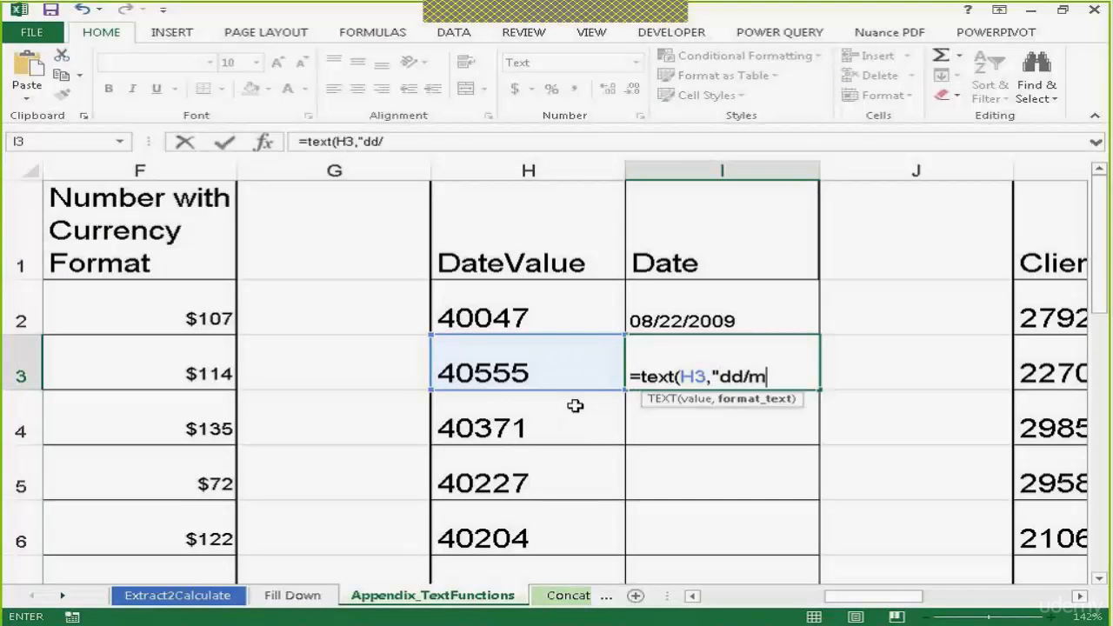
{"action": "type", "text": "m/yyyy\")"}
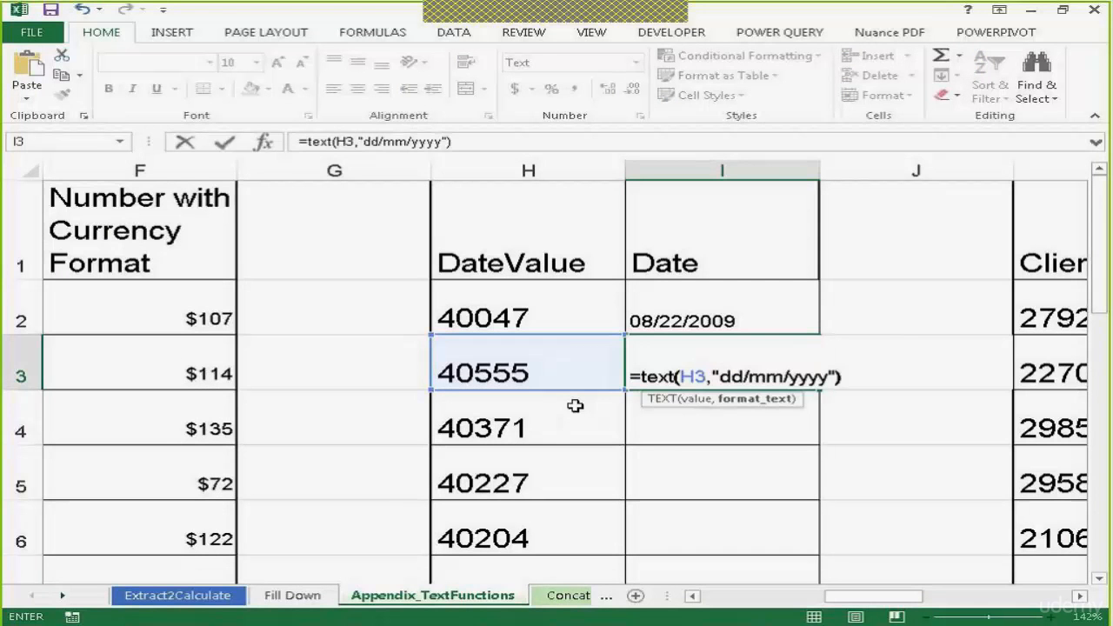
{"action": "key", "text": "Return"}
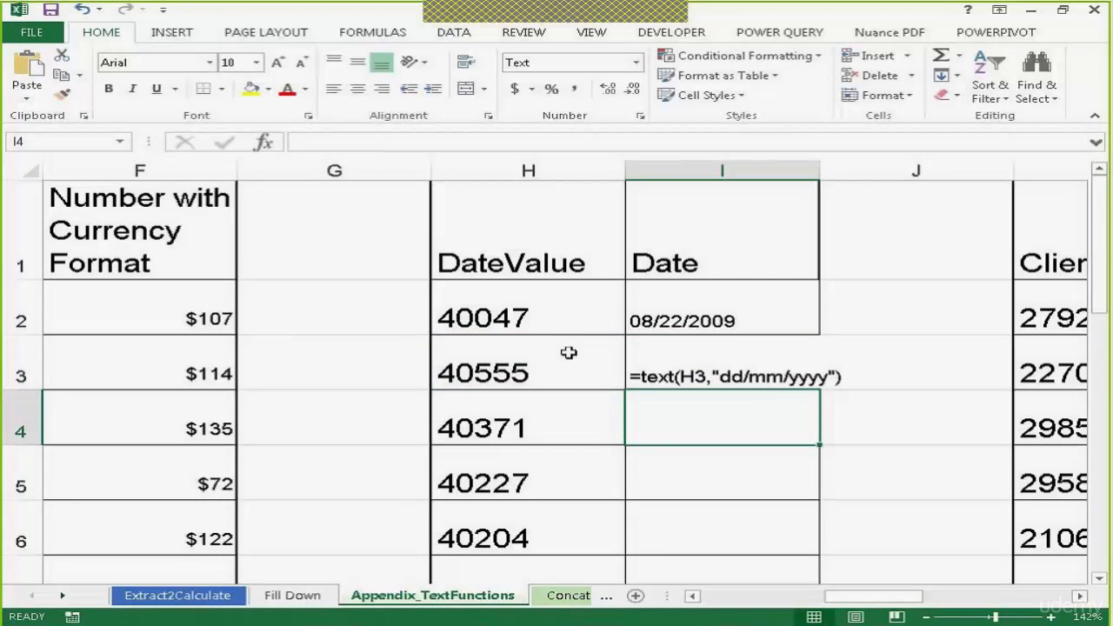
Set I3 to the Short Date format and re-enter its formula so it calculates
{"action": "left_click", "coordinate": [736, 374]}
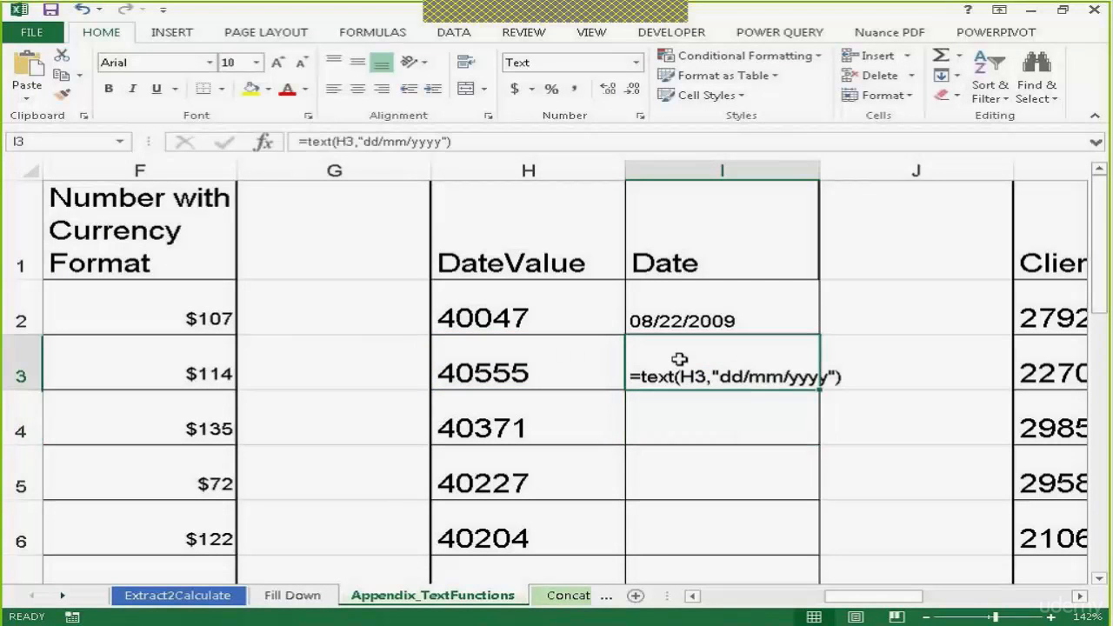
{"action": "left_click", "coordinate": [638, 63]}
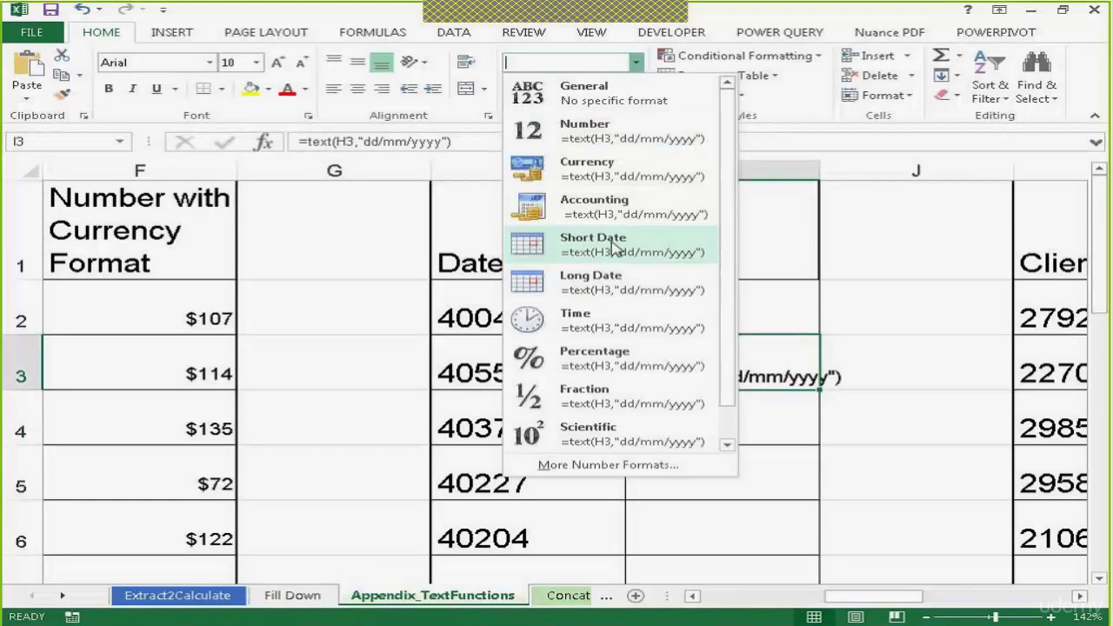
{"action": "left_click", "coordinate": [600, 287]}
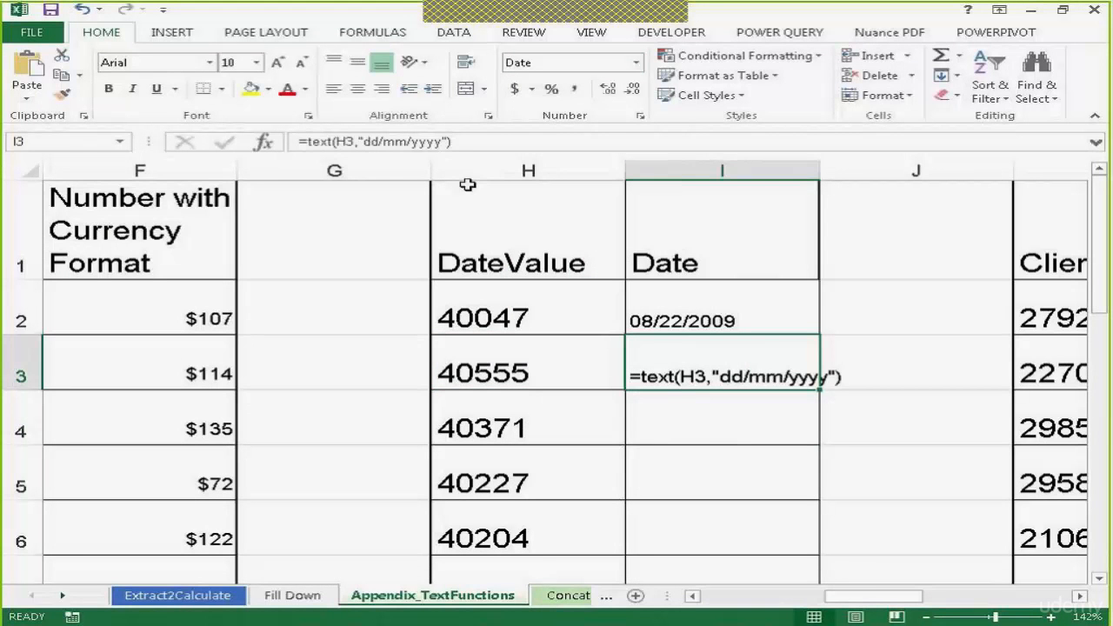
{"action": "left_click", "coordinate": [481, 142]}
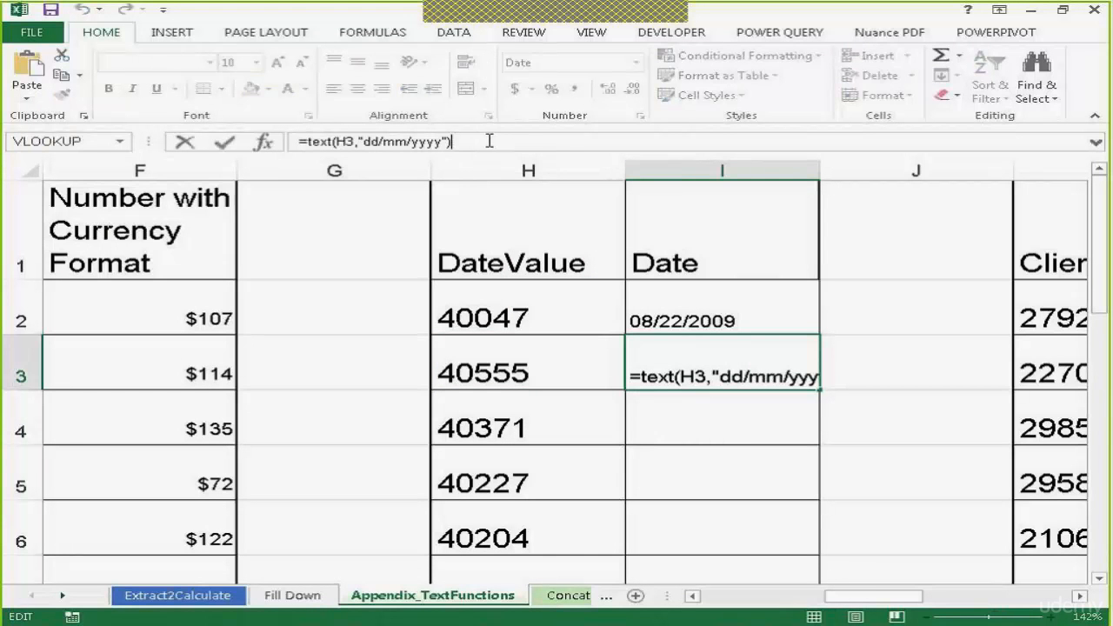
{"action": "key", "text": "Return"}
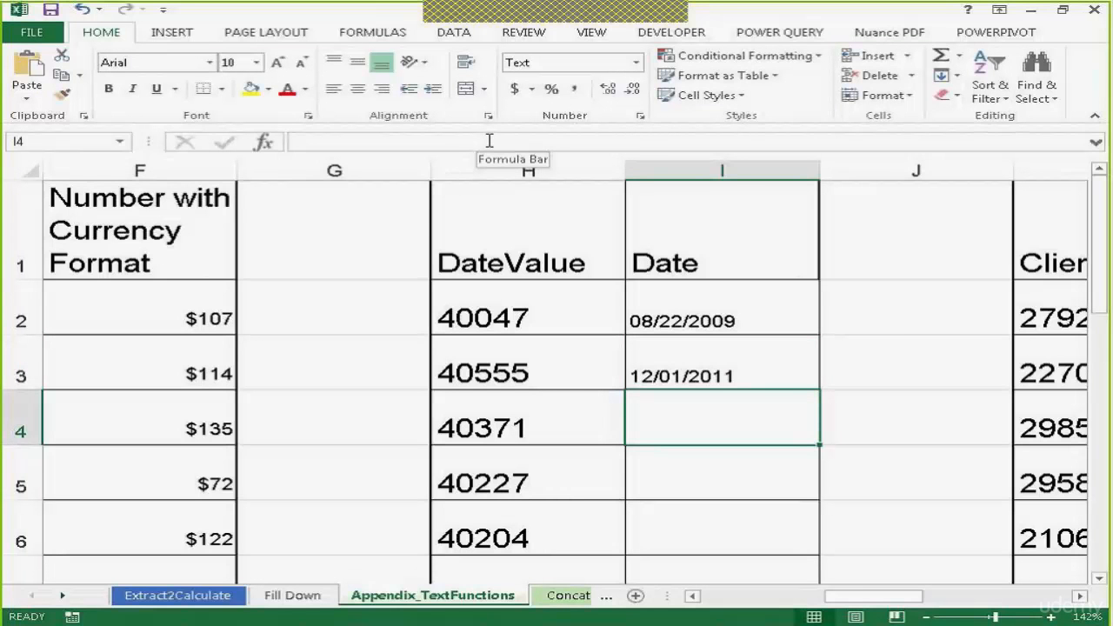
Copy the I3 date formula down the rest of the Date column
{"action": "left_click", "coordinate": [770, 371]}
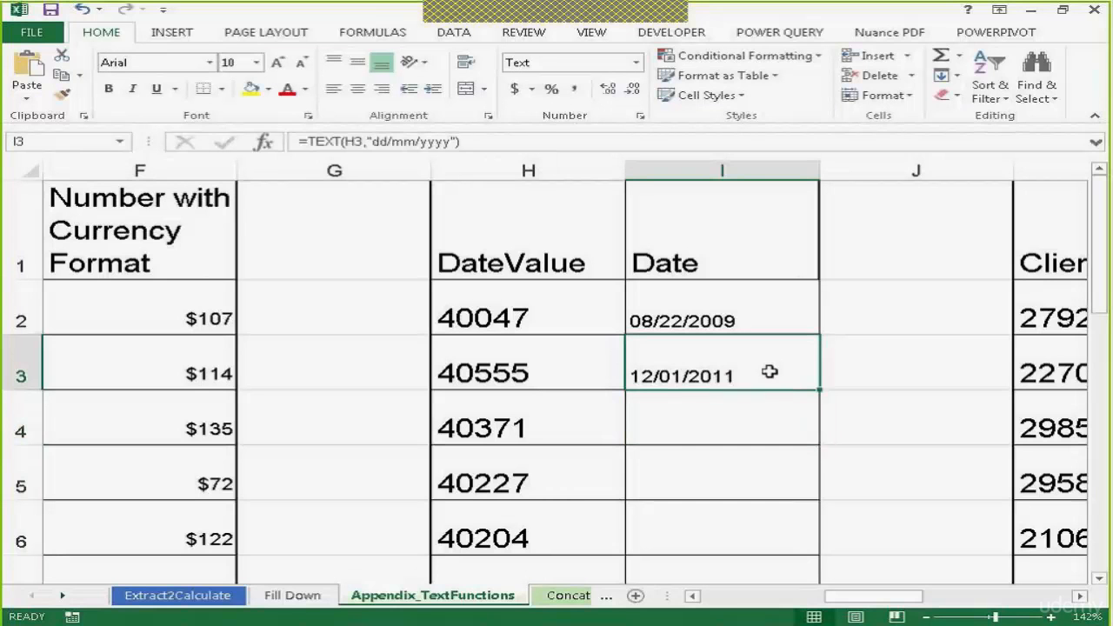
{"action": "double_click", "coordinate": [821, 392]}
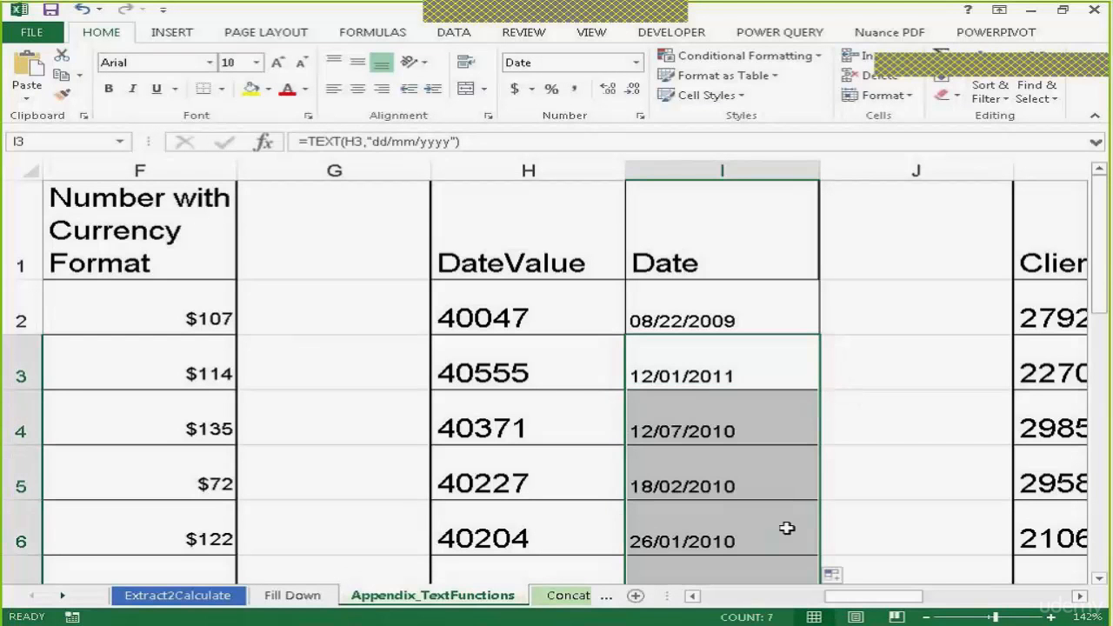
Flash Fill the Client Code column from the example 27920281 entered in L2
{"action": "left_click_drag", "start_coordinate": [1100, 265], "coordinate": [1098, 323]}
{"action": "left_click_drag", "start_coordinate": [872, 595], "coordinate": [994, 619]}
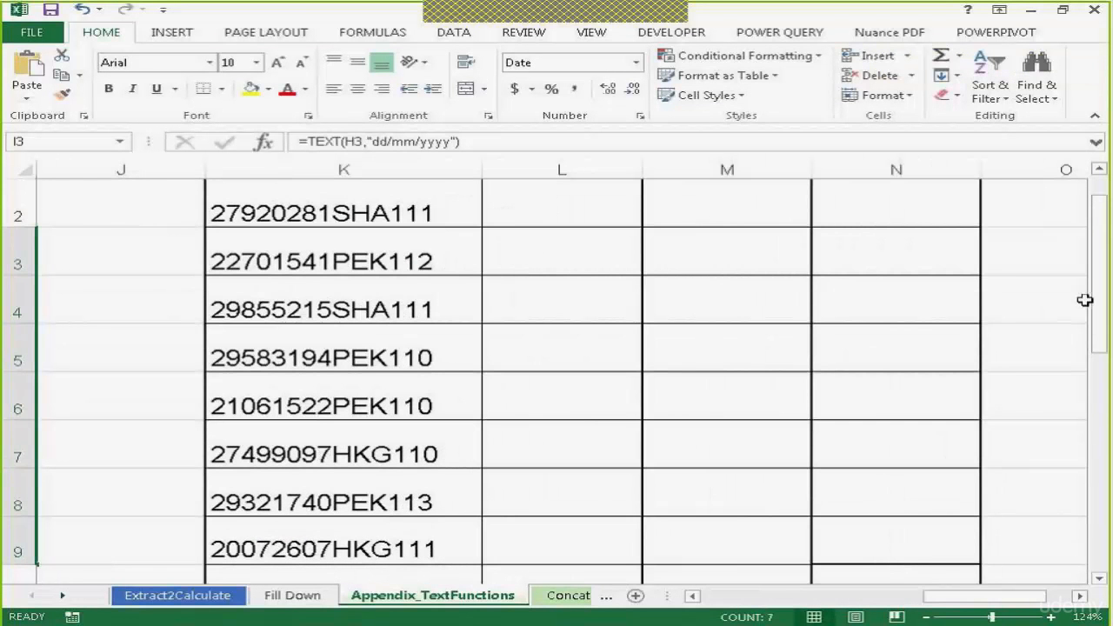
{"action": "left_click_drag", "start_coordinate": [1103, 304], "coordinate": [1102, 269]}
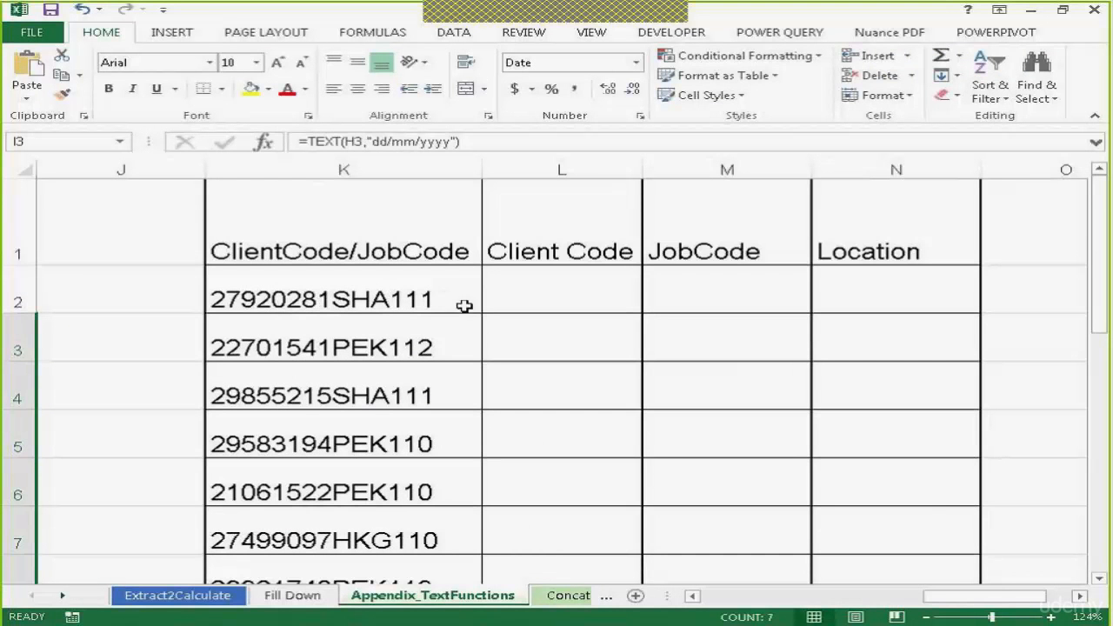
{"action": "left_click", "coordinate": [584, 283]}
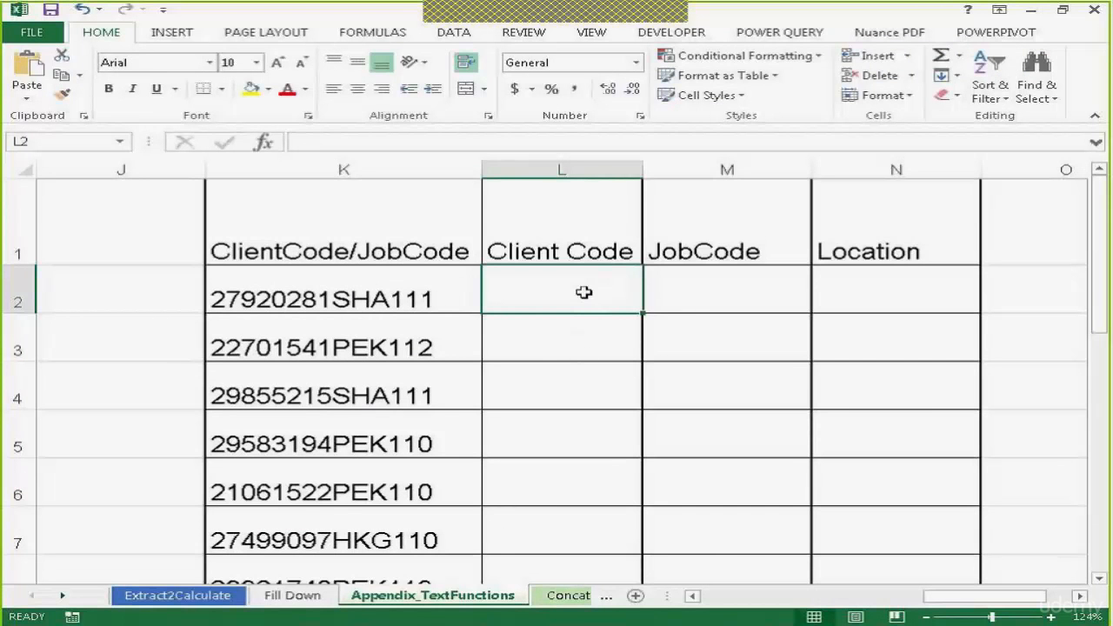
{"action": "type", "text": "279"}
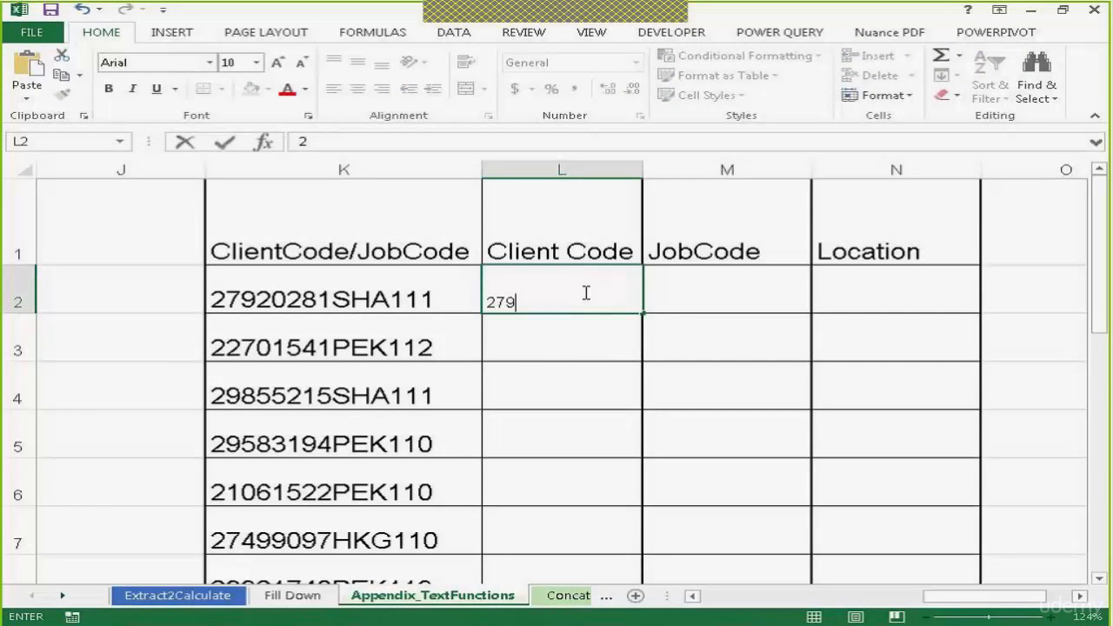
{"action": "type", "text": "20281"}
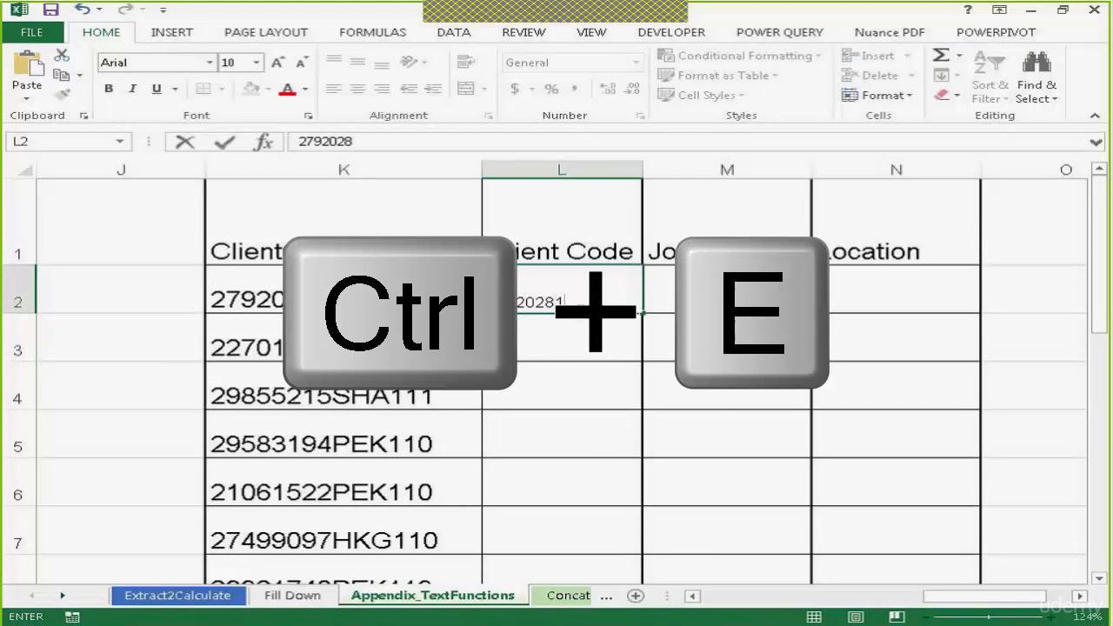
{"action": "key", "text": "Return"}
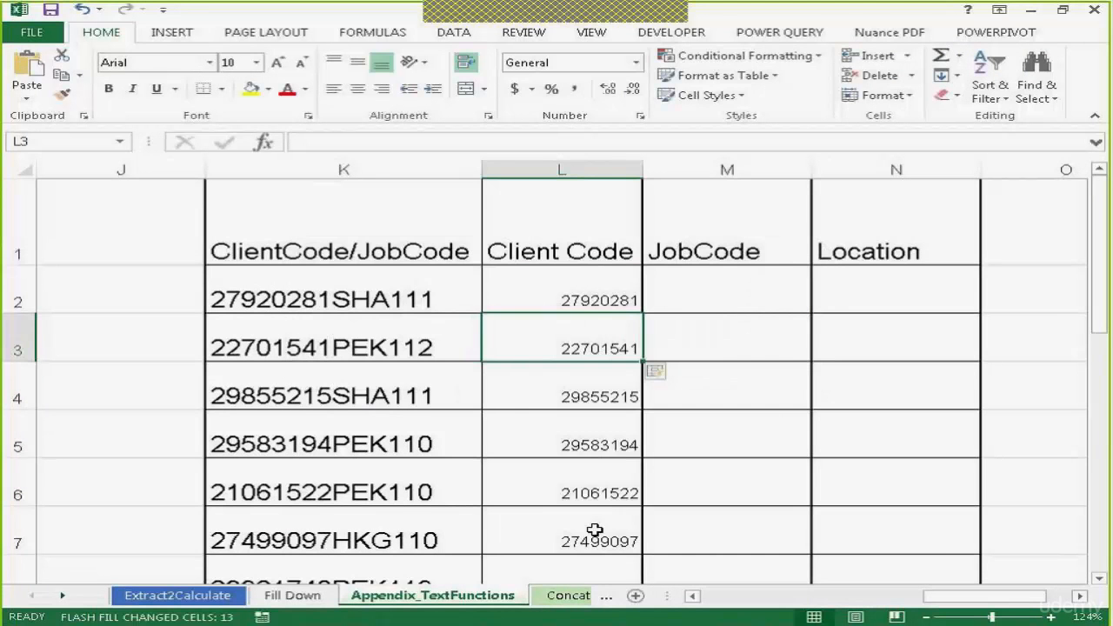
Flash Fill the JobCode column from the example 111 entered in M2
{"action": "left_click", "coordinate": [716, 301]}
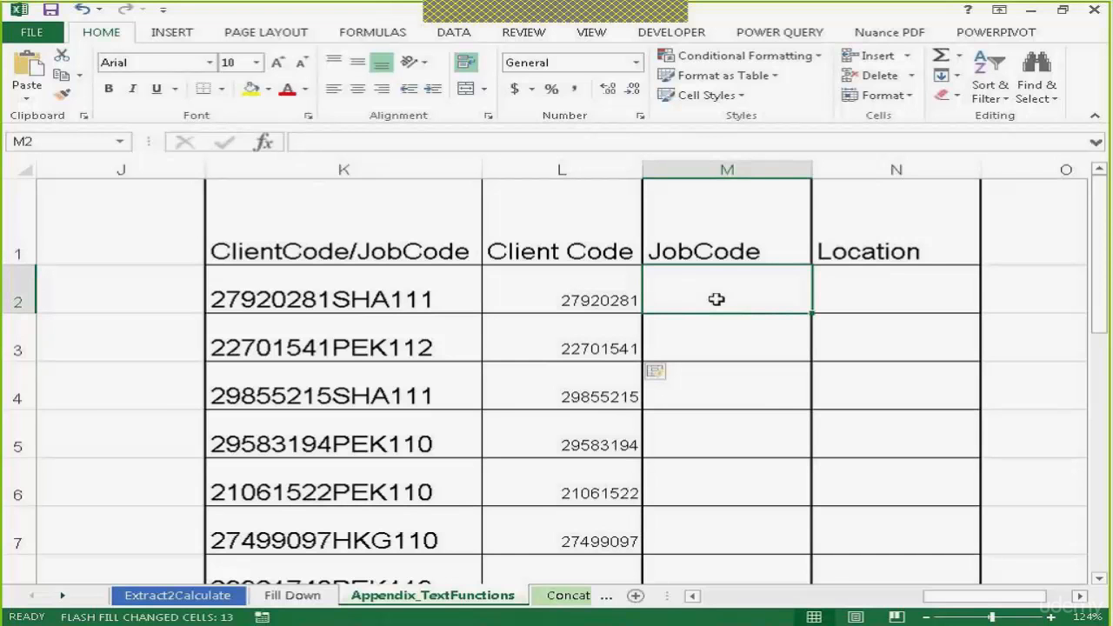
{"action": "type", "text": "111"}
{"action": "left_click", "coordinate": [700, 344]}
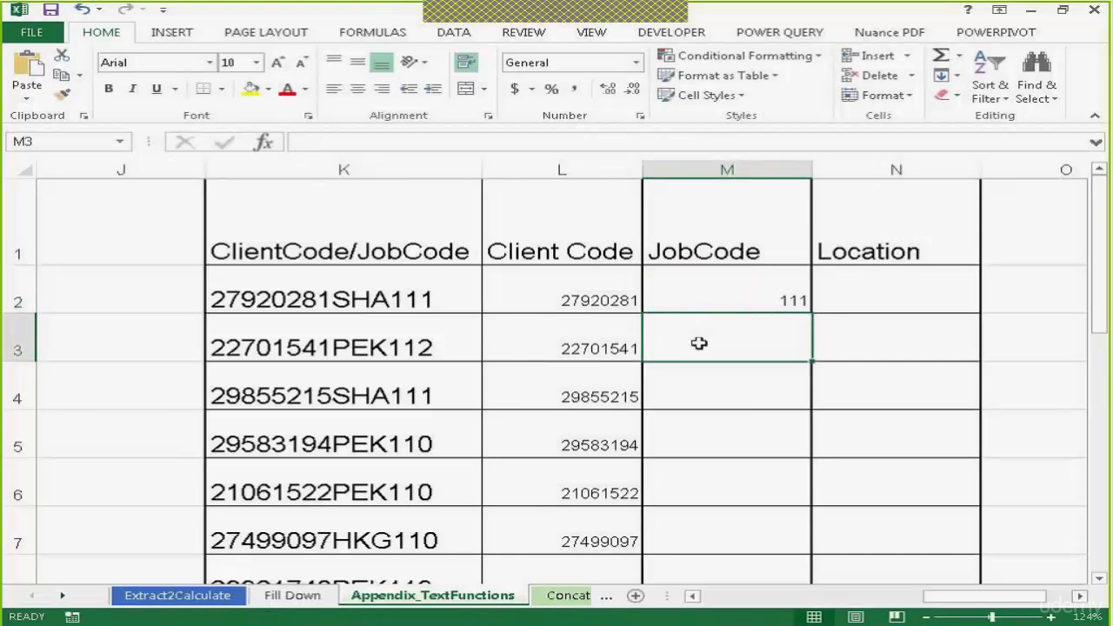
{"action": "key", "text": "ctrl+e"}
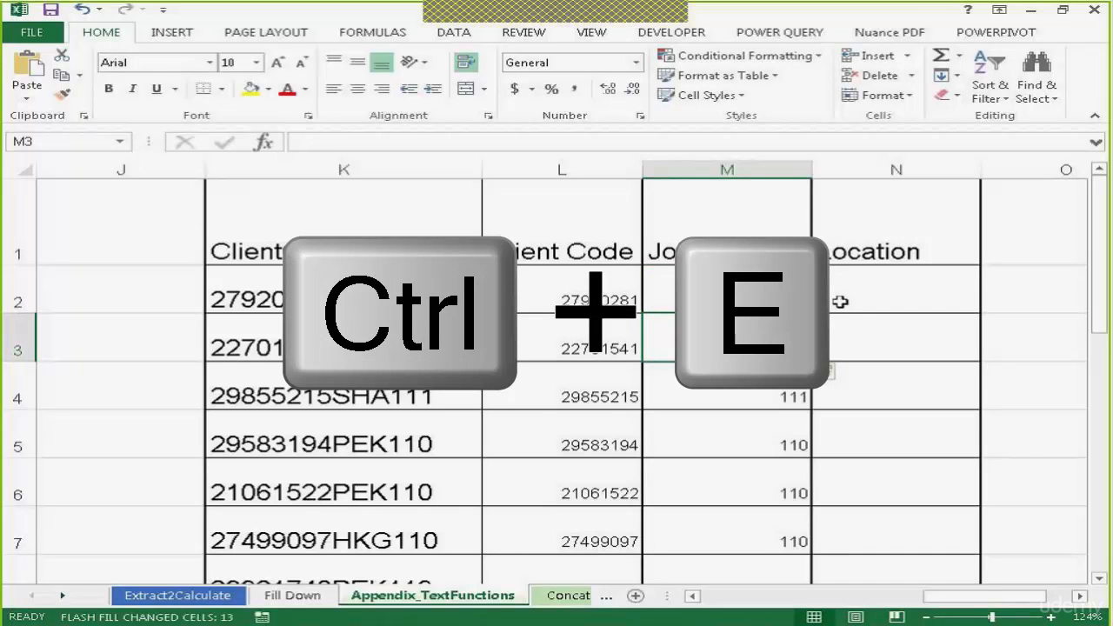
{"action": "left_click", "coordinate": [926, 289]}
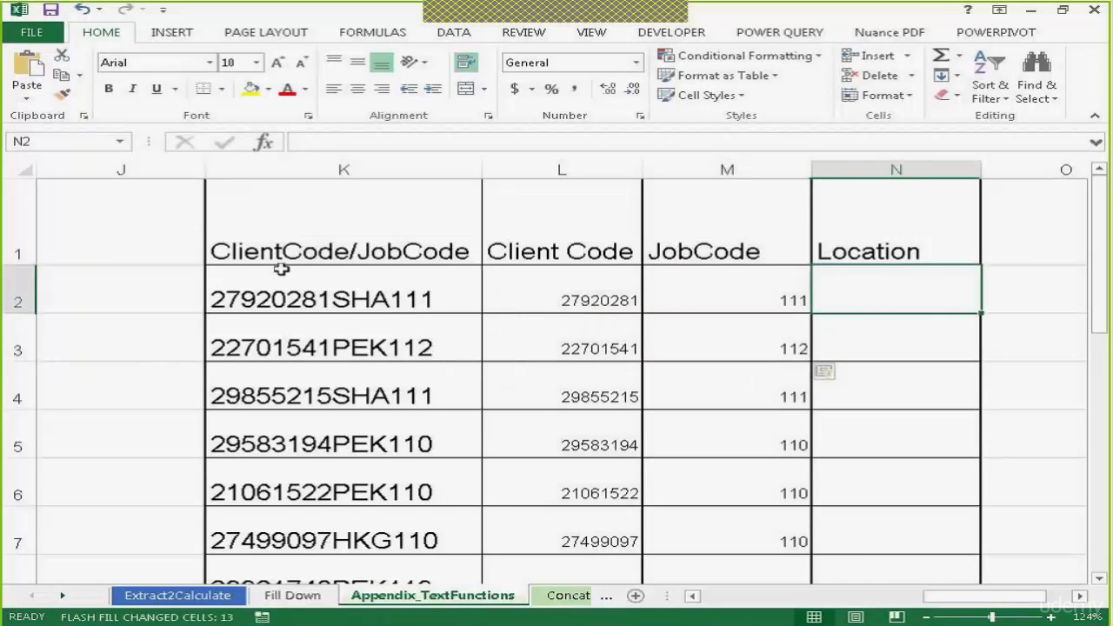
{"action": "left_click", "coordinate": [697, 469]}
{"action": "type", "text": "S"}
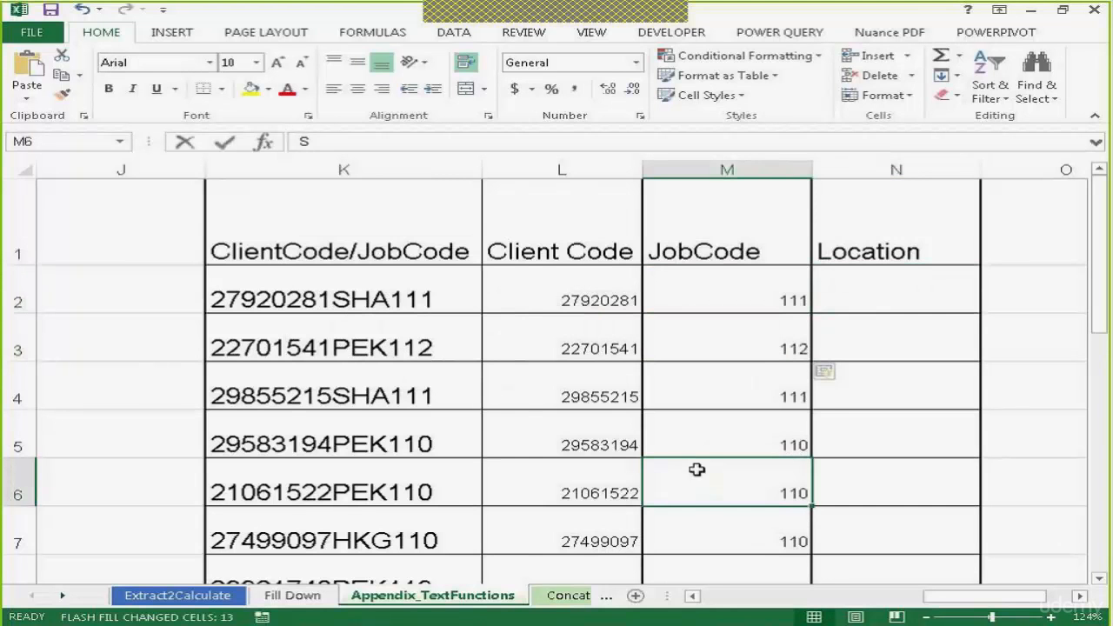
{"action": "key", "text": "Escape"}
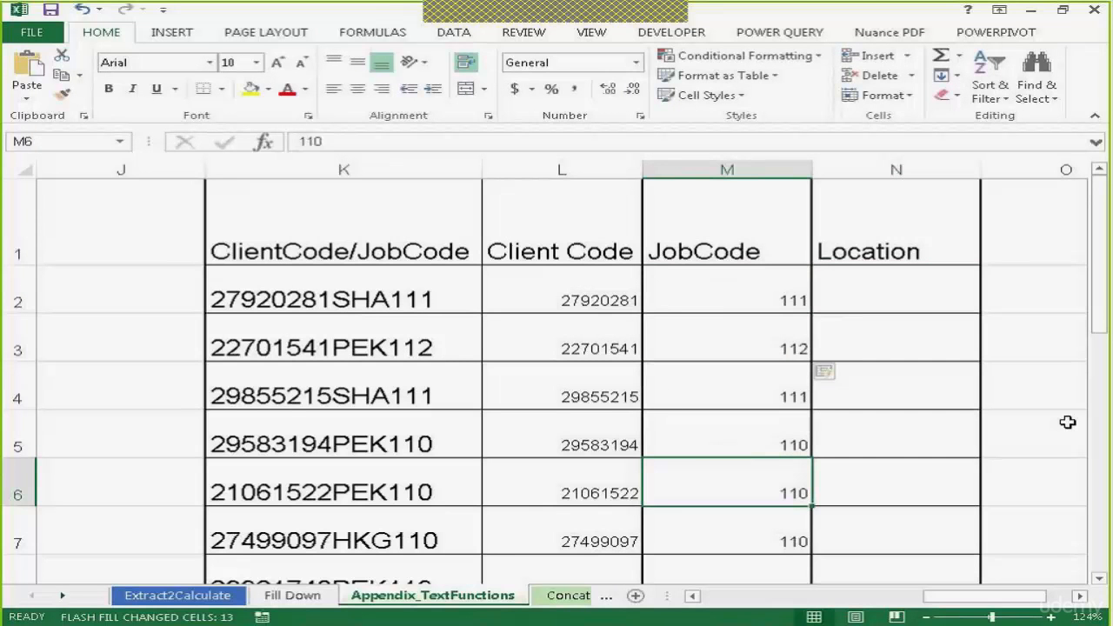
Flash Fill the Location column from the example SHA entered in N2
{"action": "left_click", "coordinate": [931, 301]}
{"action": "type", "text": "S"}
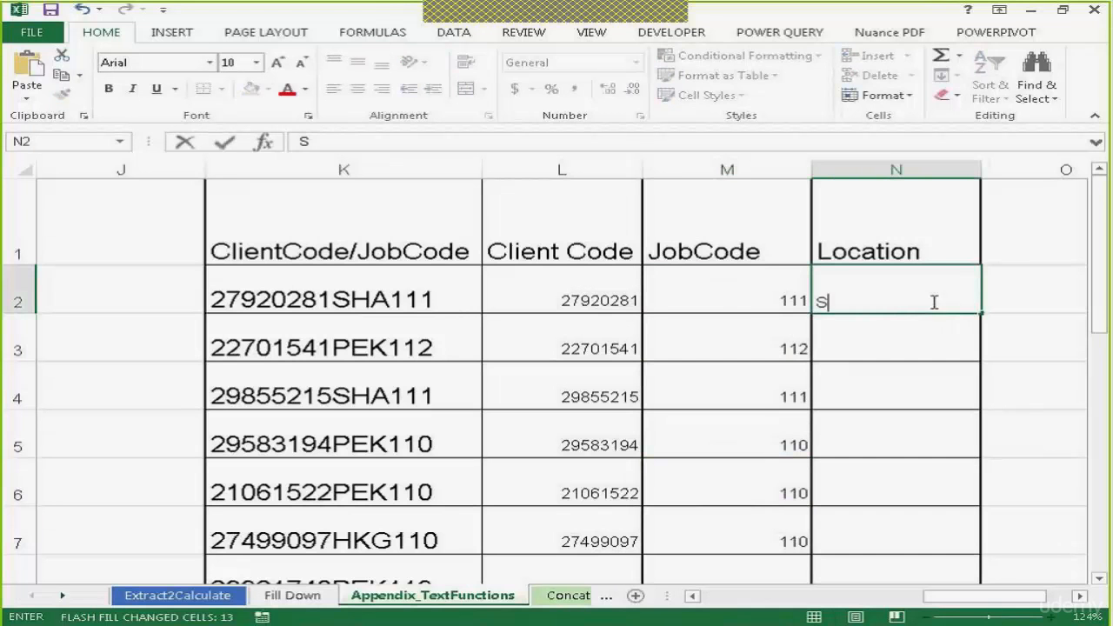
{"action": "type", "text": "HA"}
{"action": "key", "text": "Return"}
{"action": "key", "text": "ctrl+e"}
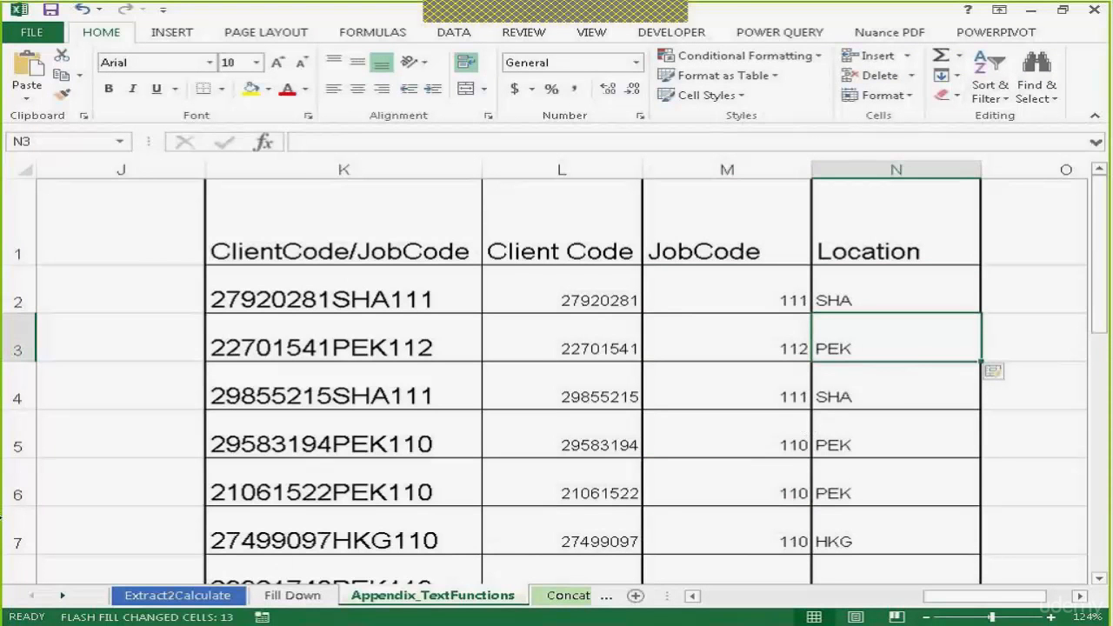
Switch to the Concatenate_fullname worksheet
{"action": "left_click", "coordinate": [62, 596]}
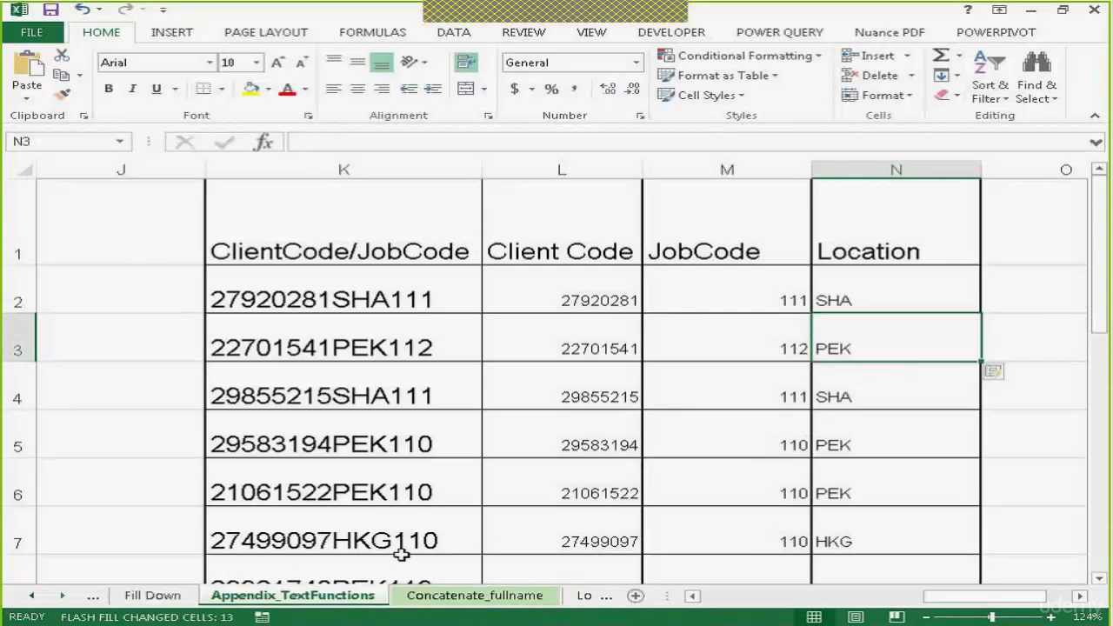
{"action": "left_click", "coordinate": [448, 598]}
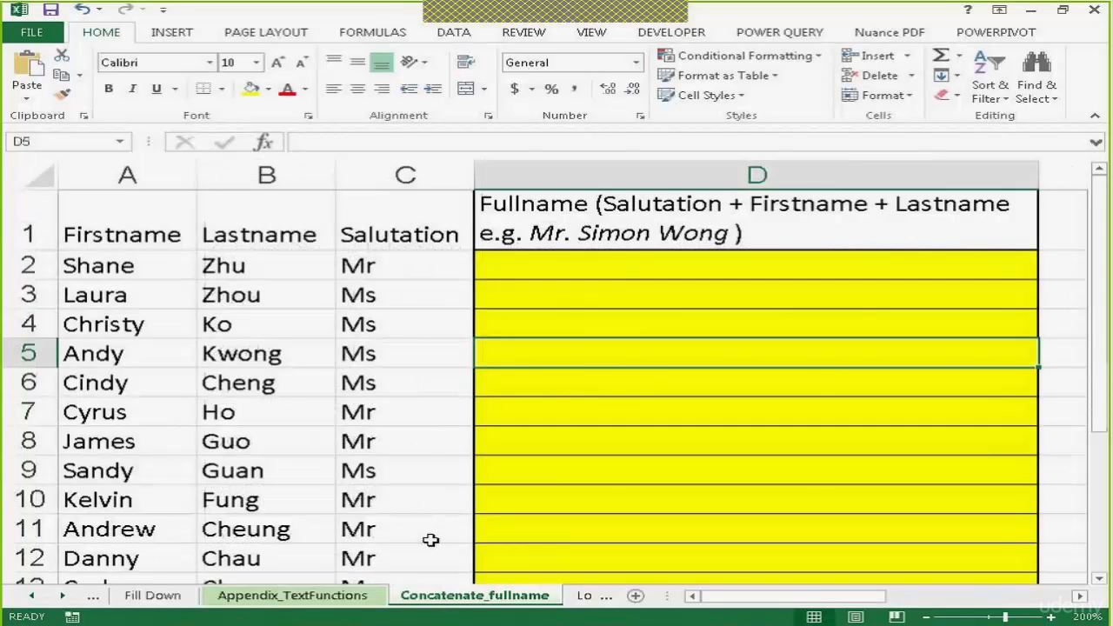